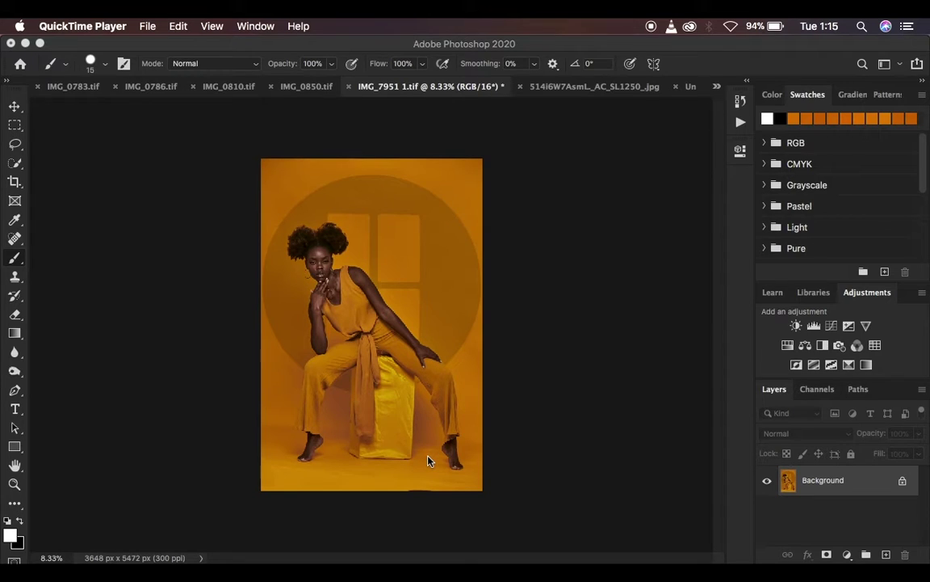
Examine the model's clothing, the fabric-covered box and the floor up close, then the photo as a whole.
click(518, 433)
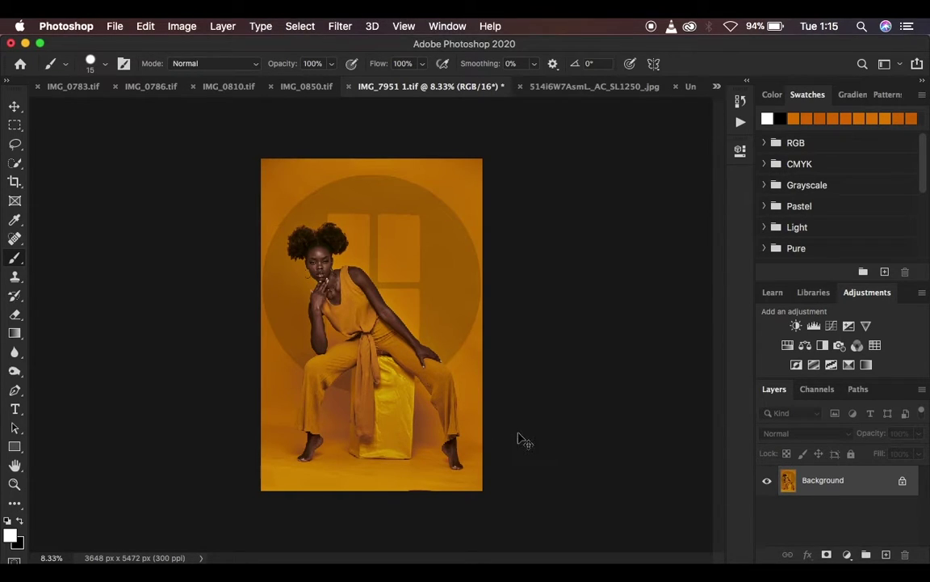
key(super+equal)
key(super+equal)
key(super+equal)
key(super+equal)
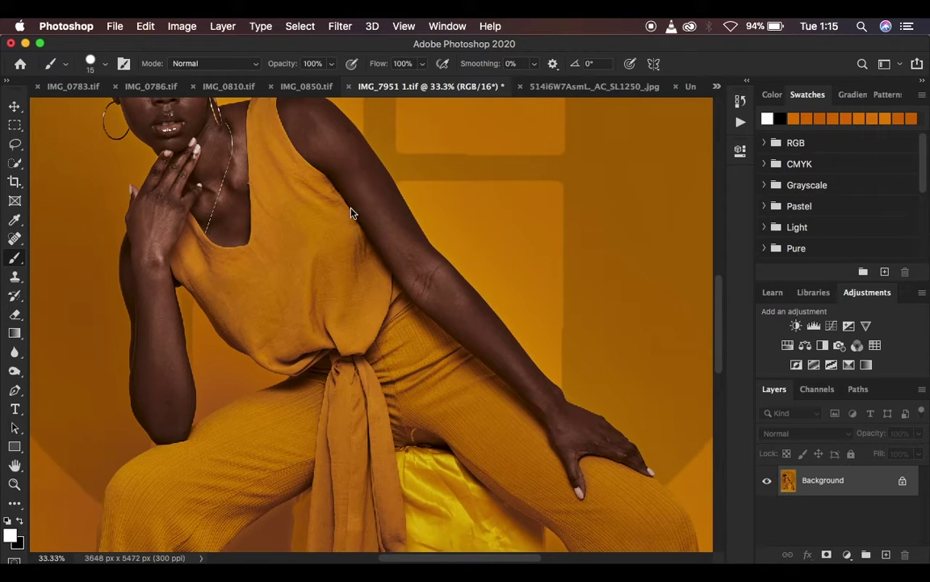
click(16, 145)
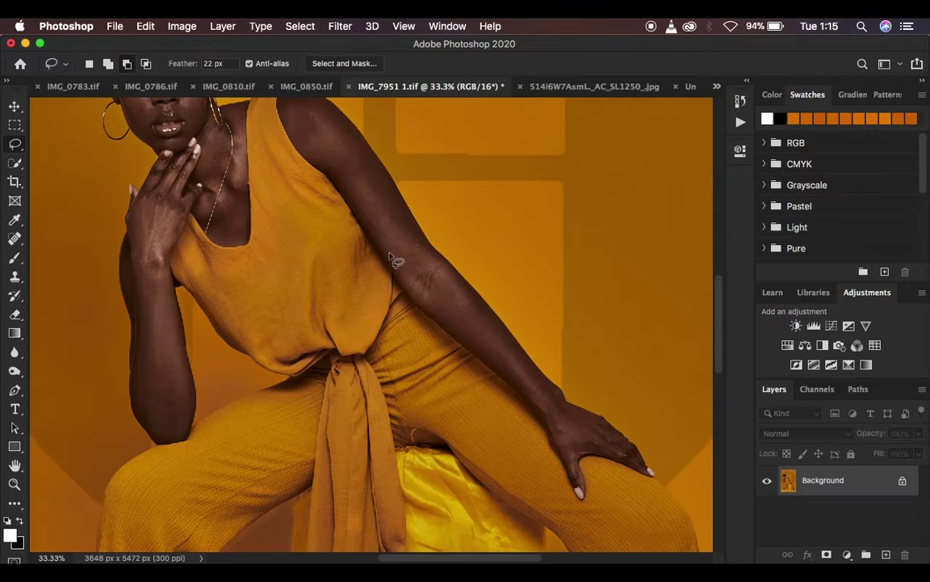
scroll(543, 334, down, 5)
scroll(541, 333, down, 3)
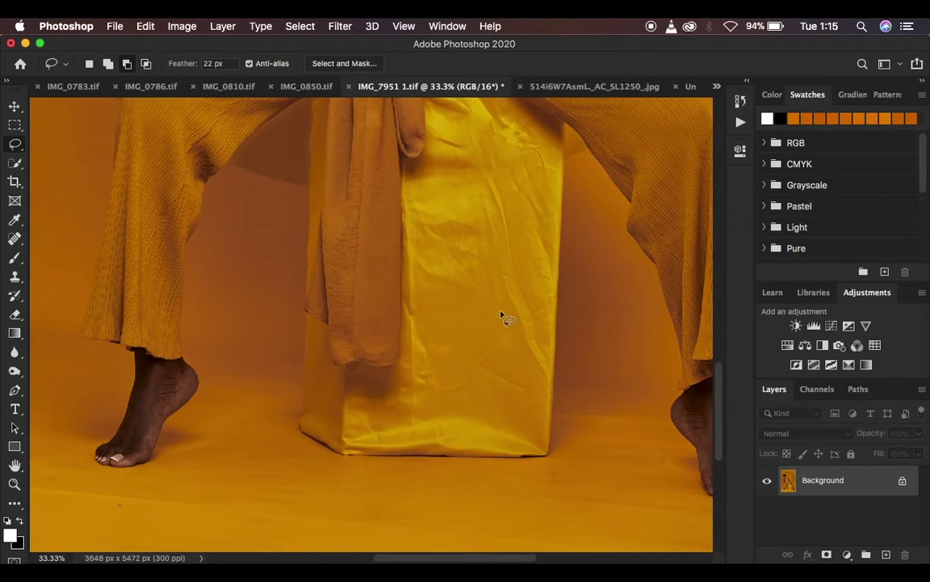
scroll(492, 317, down, 4)
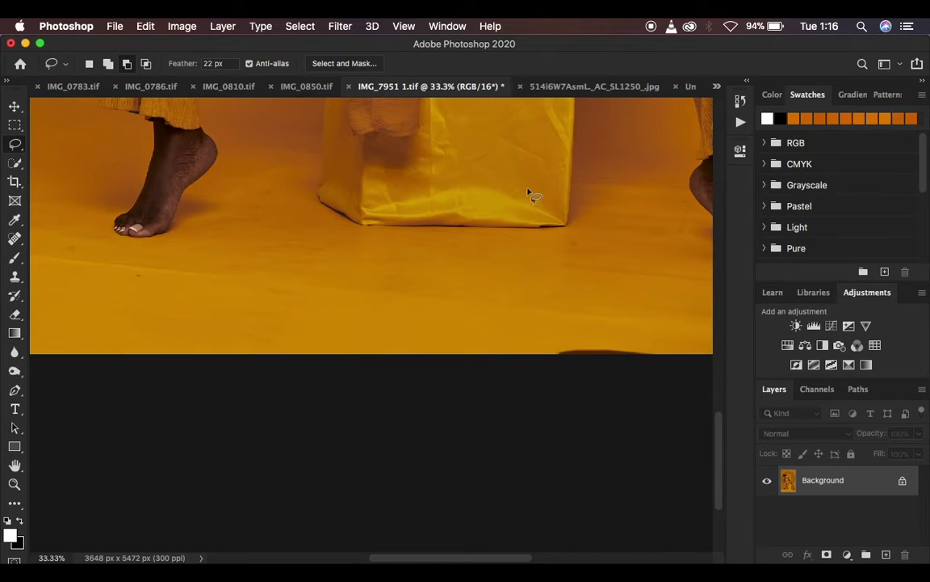
scroll(529, 193, up, 5)
scroll(530, 193, up, 2)
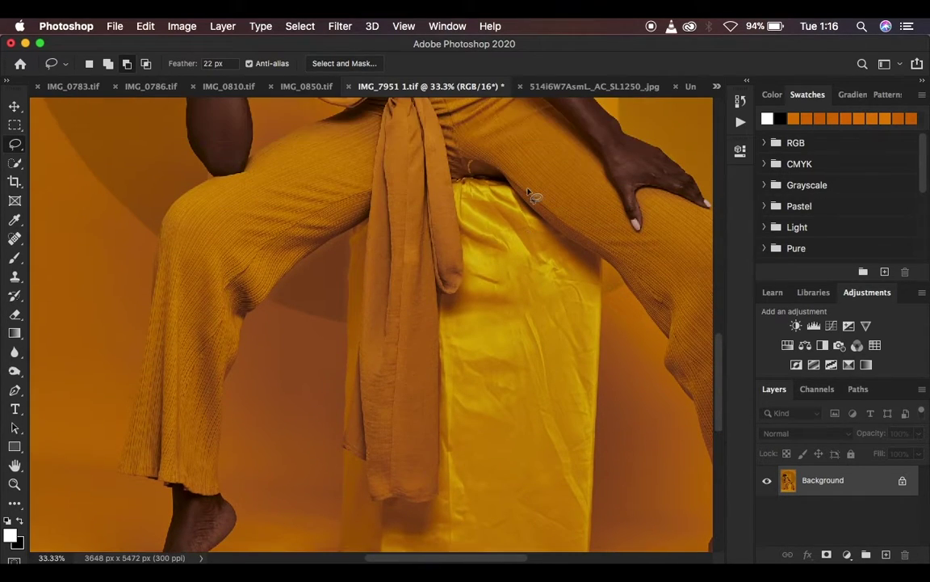
key(super+minus)
key(super+minus)
key(super+minus)
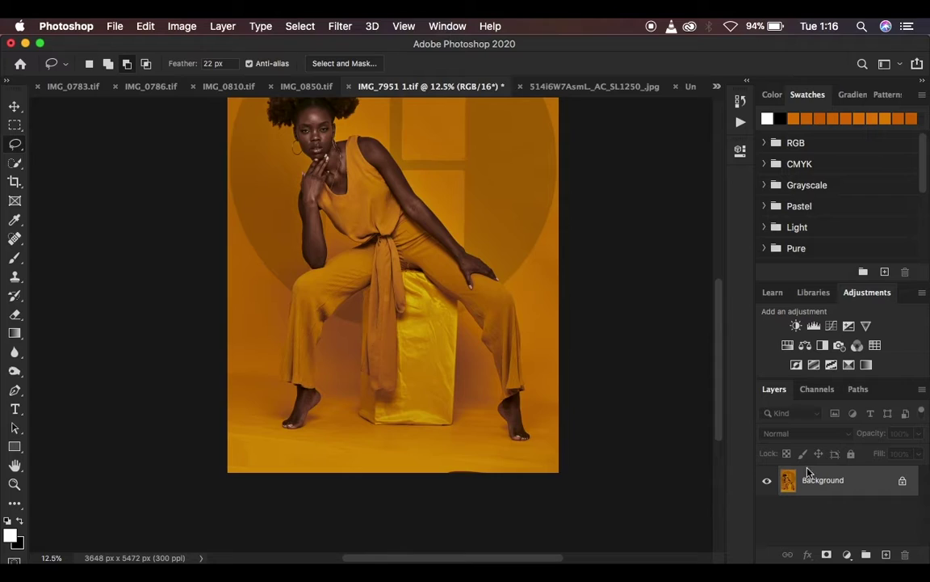
Run the FS 16 BIT frequency separation action on IMG_7951 1.tif.
click(741, 121)
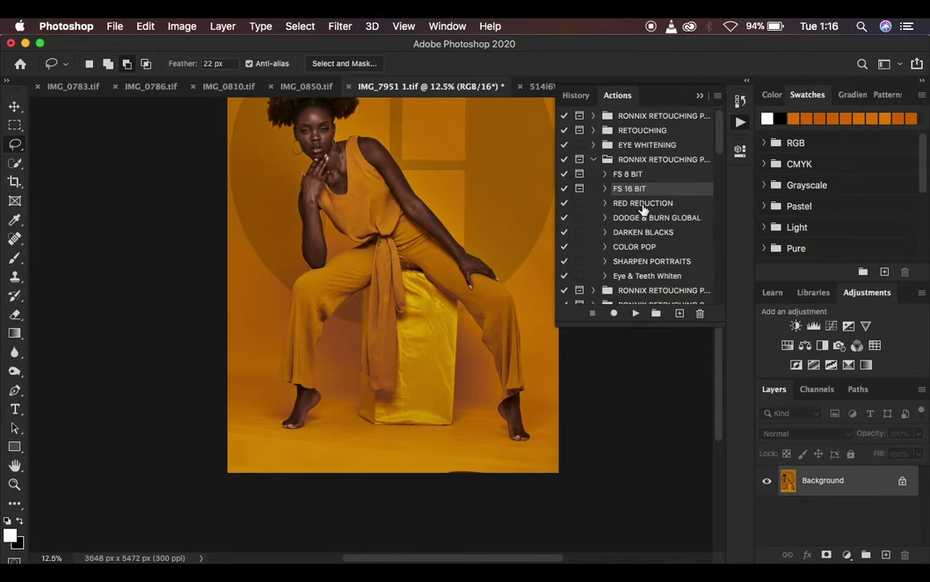
click(701, 96)
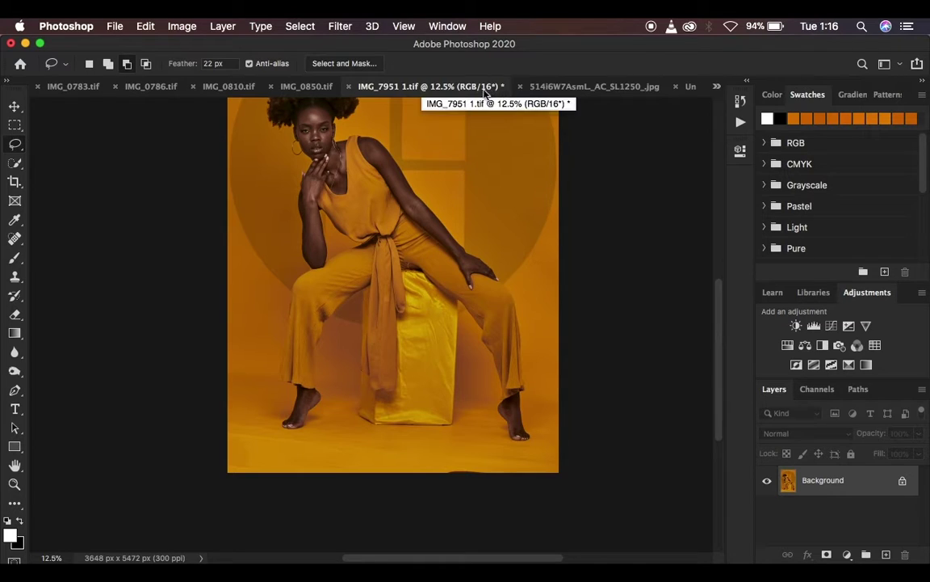
click(715, 87)
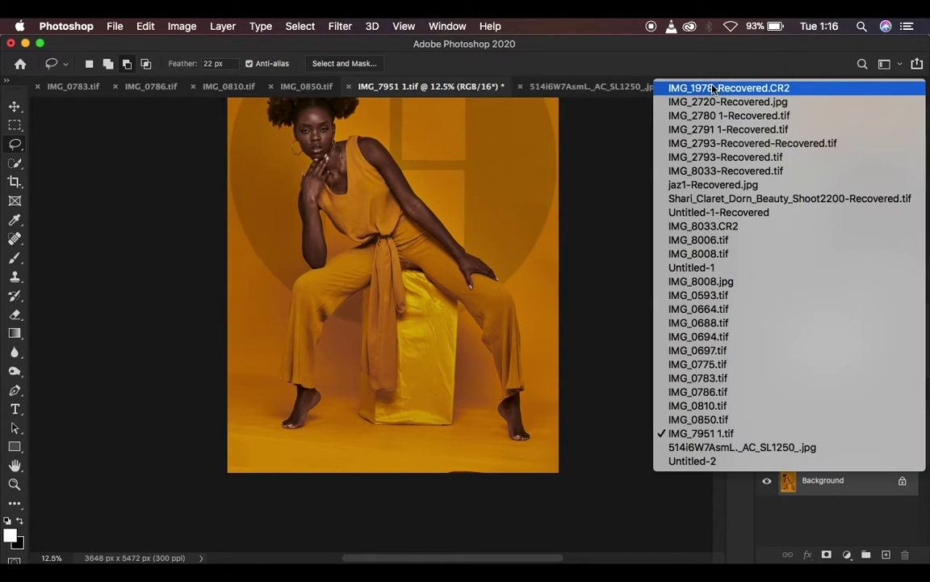
click(582, 146)
click(741, 122)
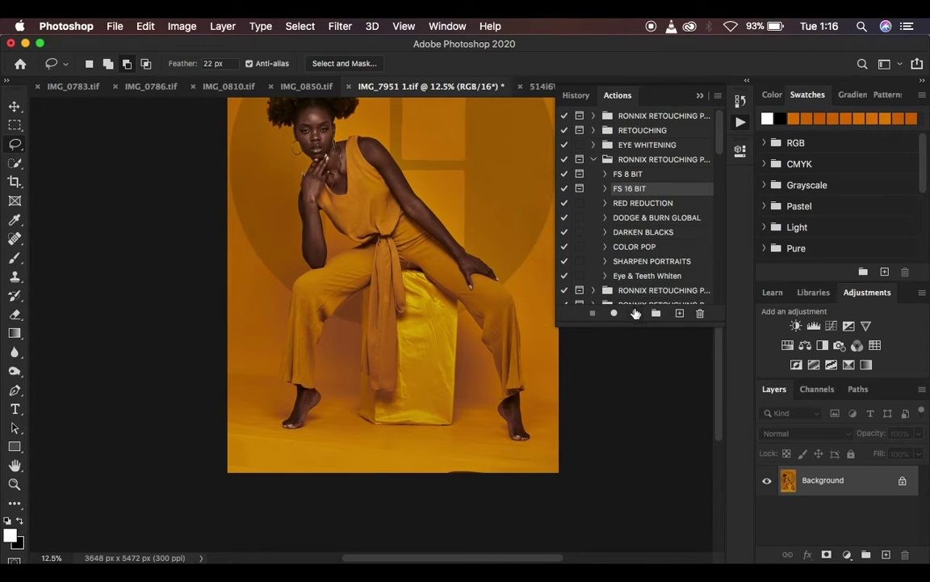
click(635, 313)
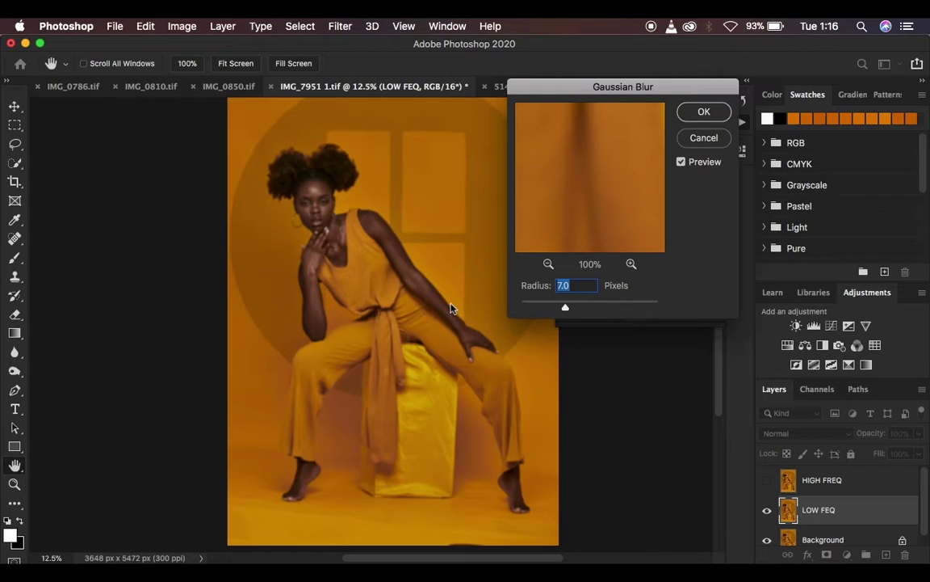
Set the Gaussian Blur radius to 0.1 pixels and bring the skin on the model's forehead into the preview.
drag(566, 307, 476, 291)
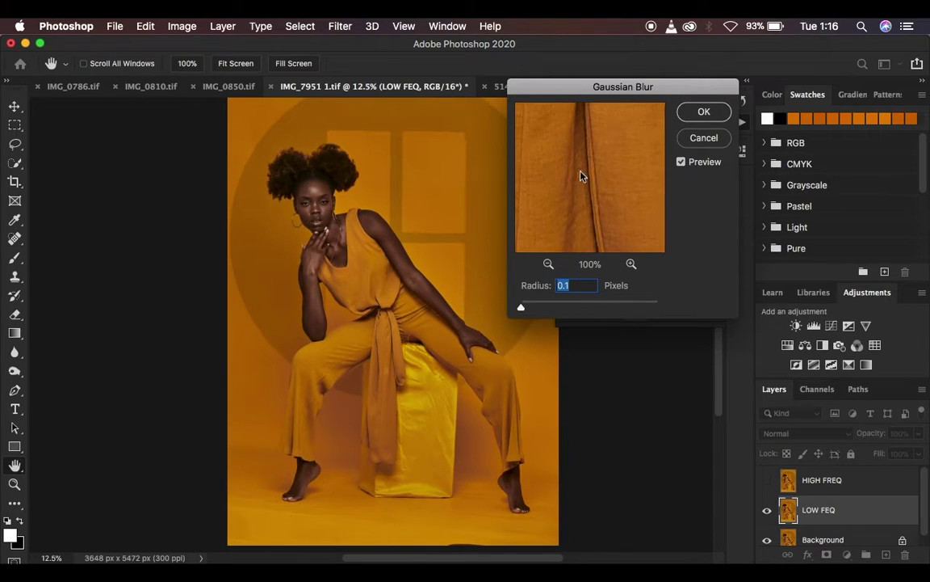
drag(596, 146, 708, 177)
click(545, 360)
drag(615, 179, 687, 197)
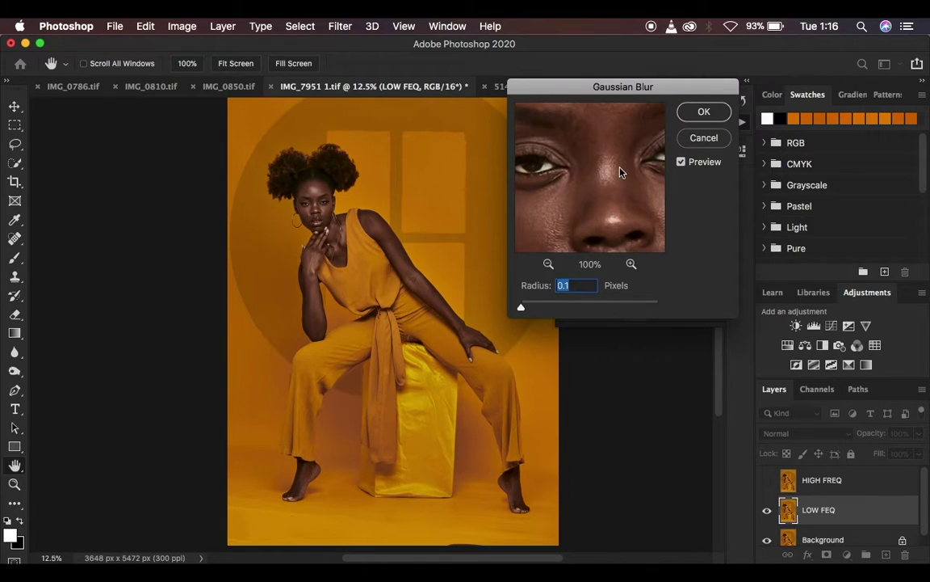
drag(603, 145, 599, 264)
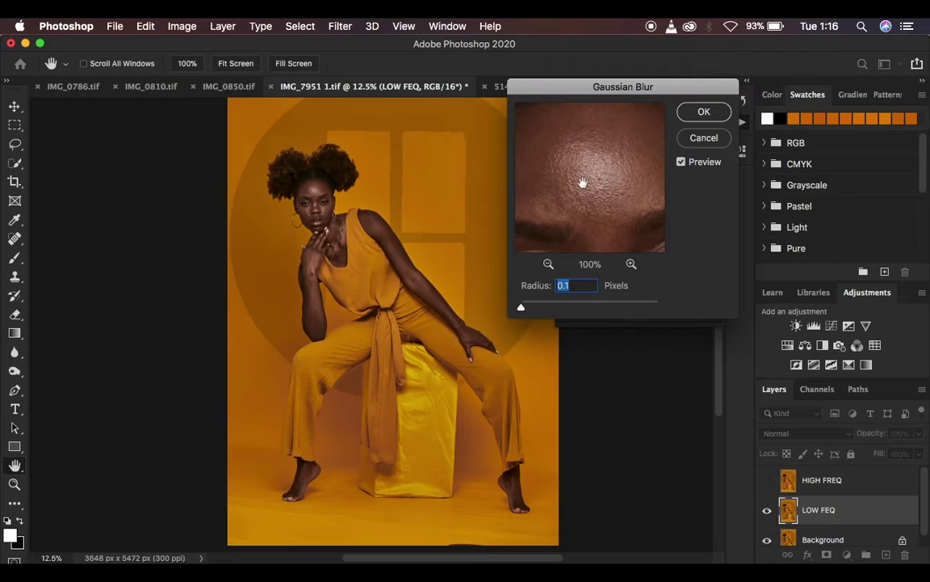
Apply the Gaussian Blur to the LOW FEQ layer with a 5.0-pixel radius after checking the face in the preview.
drag(521, 308, 558, 309)
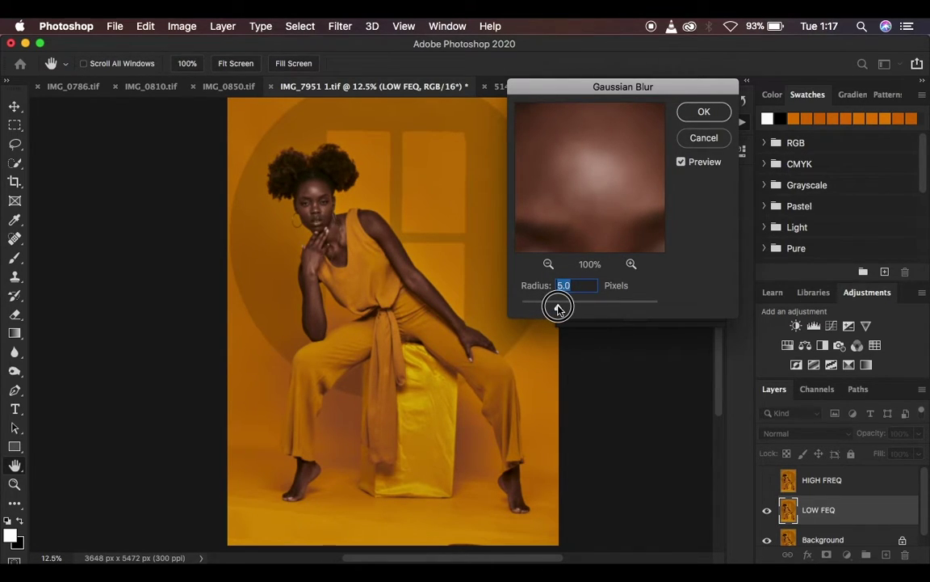
drag(592, 201, 590, 156)
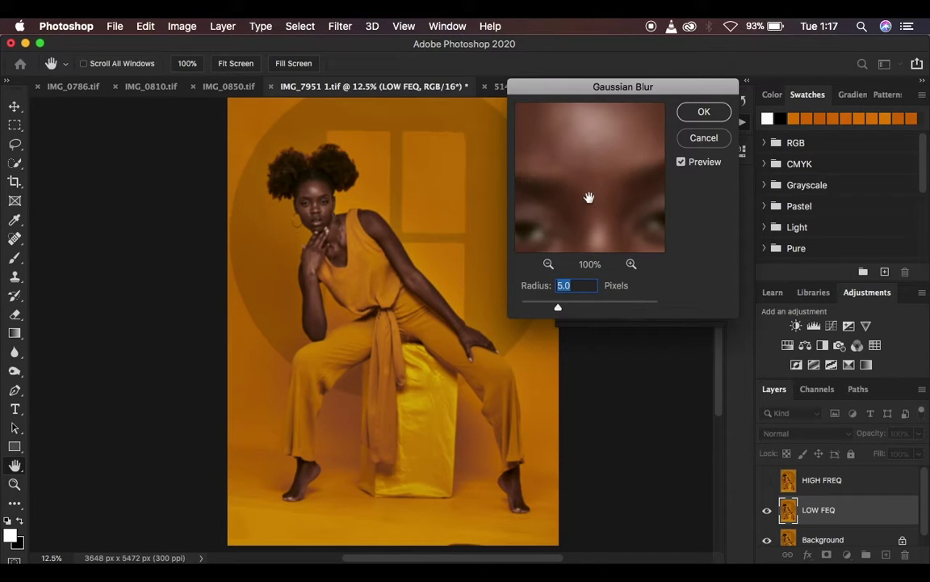
drag(588, 195, 588, 145)
drag(586, 212, 594, 250)
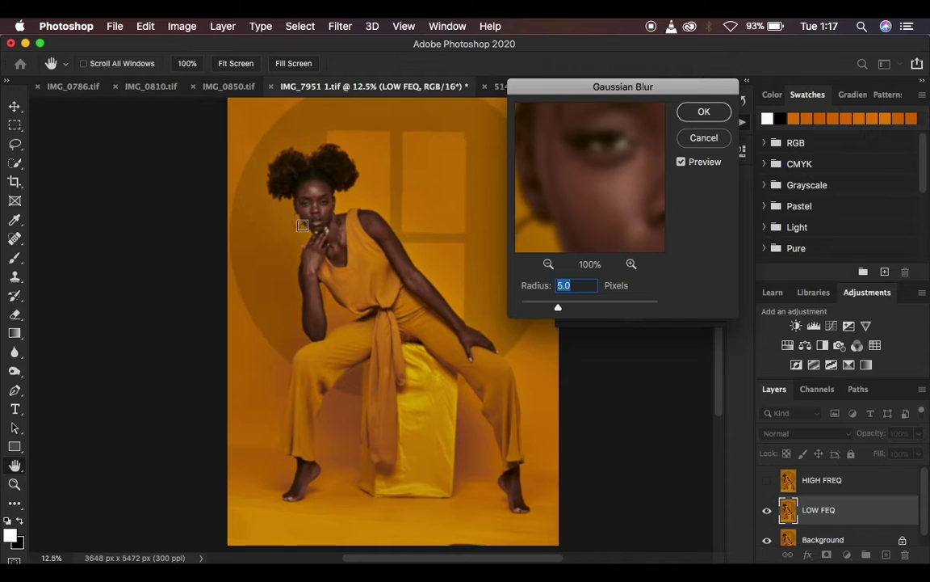
click(703, 113)
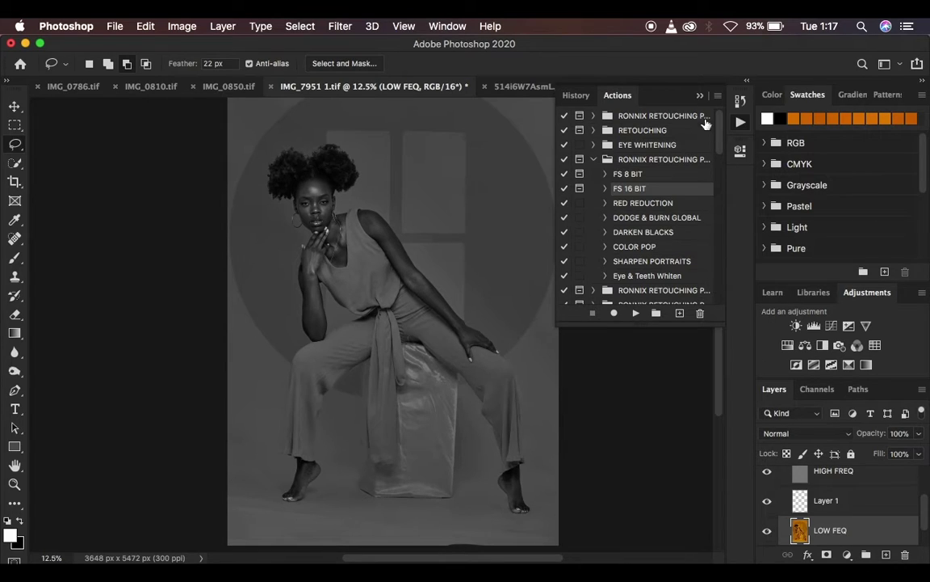
click(628, 86)
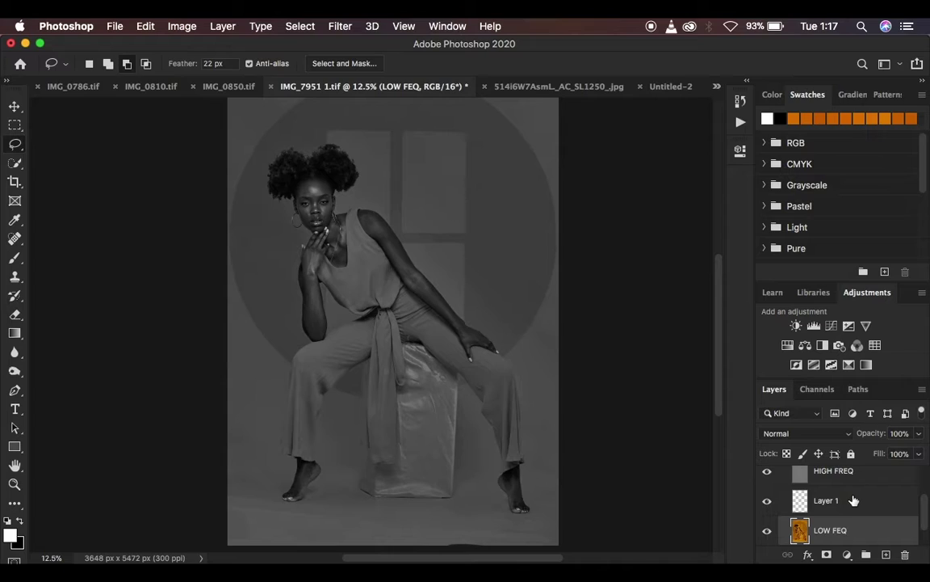
Set the Yellows of the Black & White 1 adjustment layer to 25.
scroll(853, 500, up, 2)
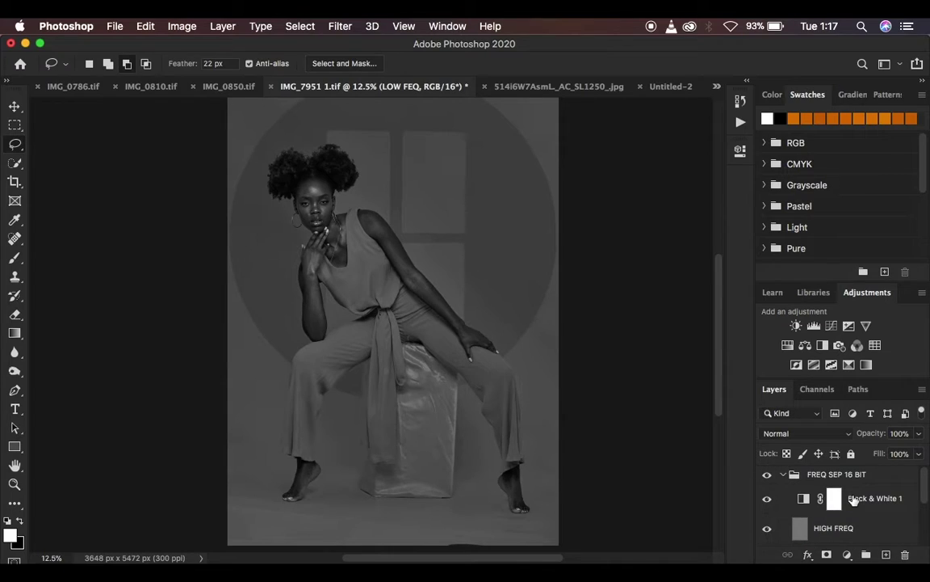
double_click(804, 500)
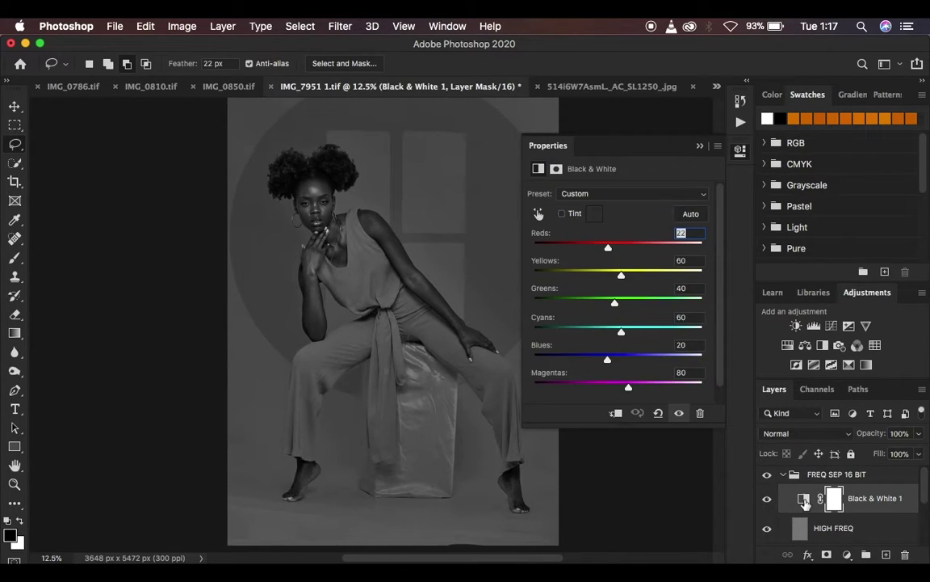
click(860, 529)
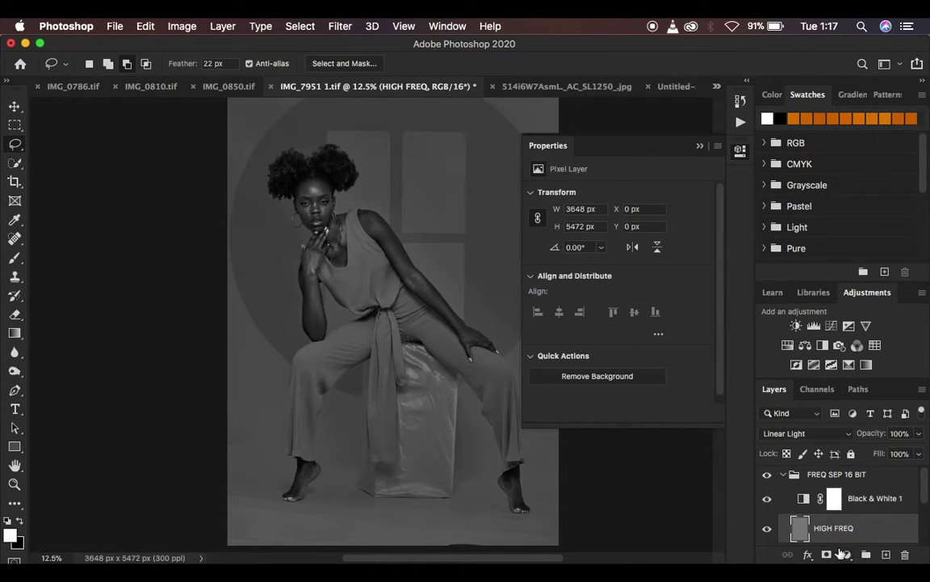
click(847, 554)
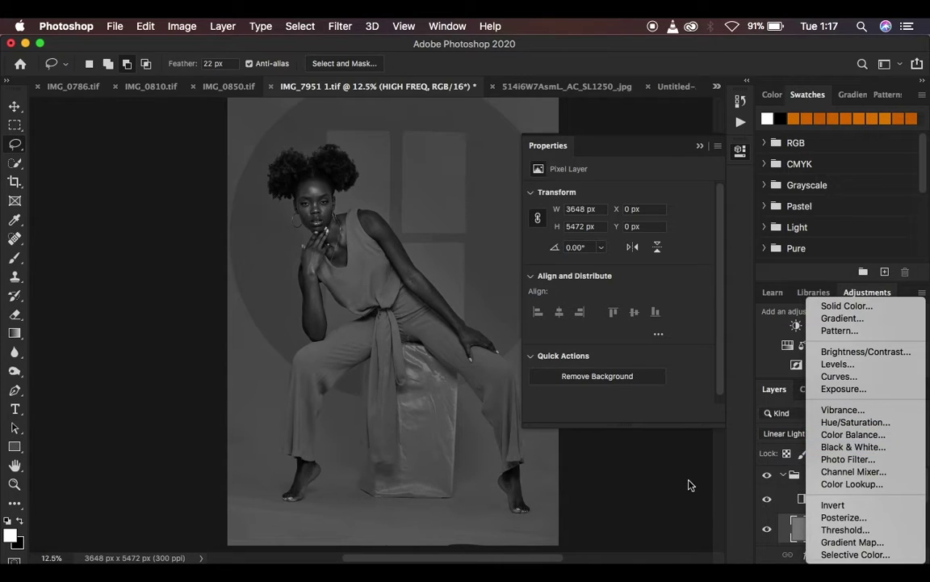
click(622, 437)
click(777, 500)
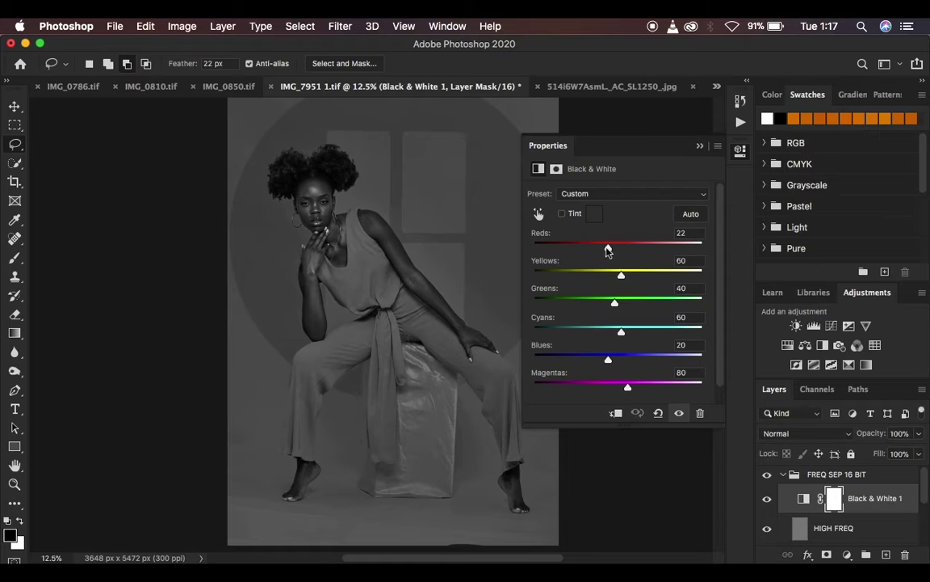
mouse_move(605, 276)
mouse_down()
mouse_move(583, 272)
mouse_move(611, 273)
mouse_up()
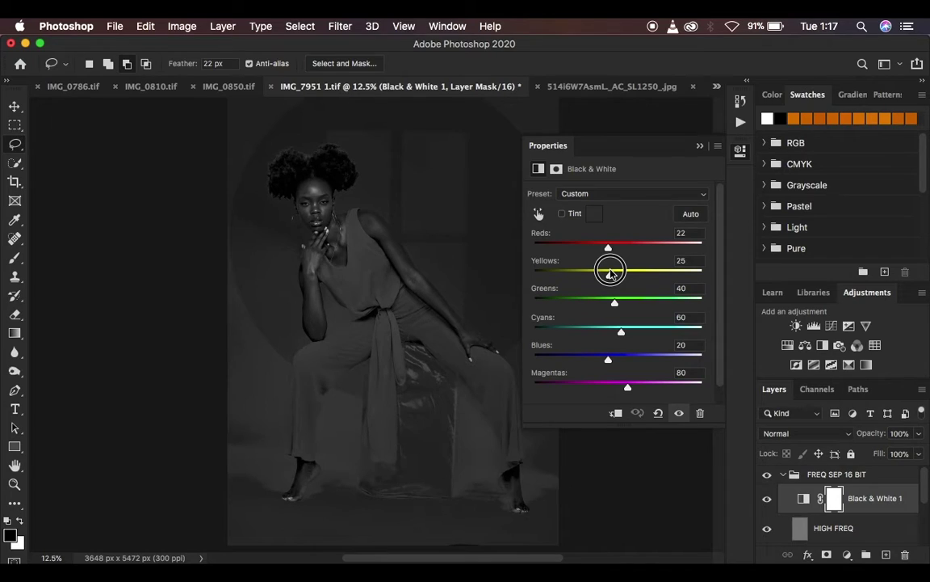
click(700, 148)
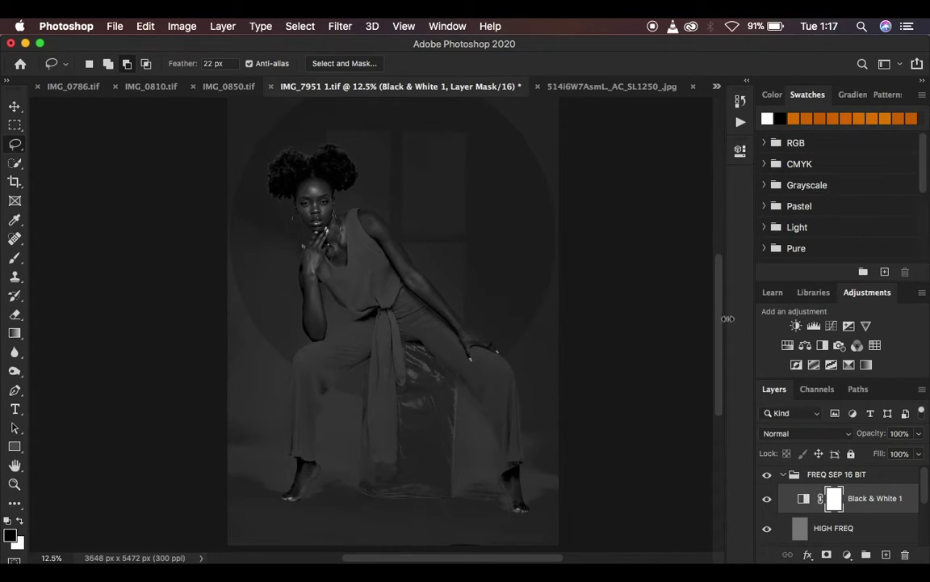
Set the Yellows of the Black & White 1 adjustment to 70 and hide that adjustment layer.
key(super+equal)
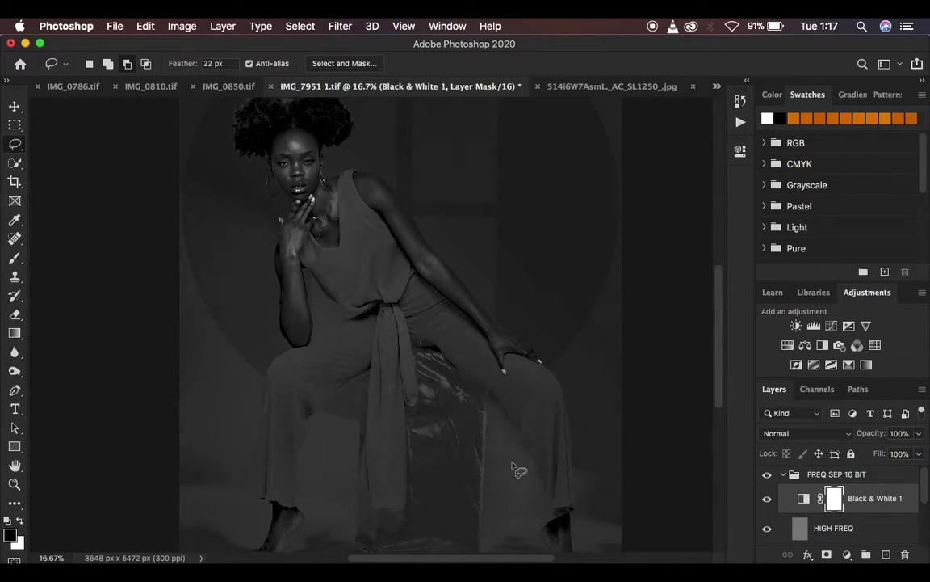
scroll(517, 470, down, 3)
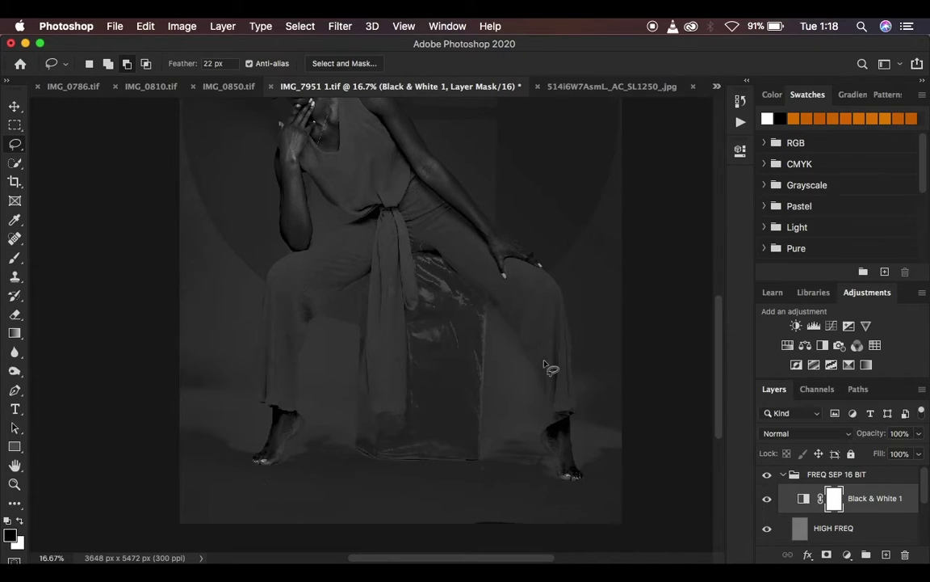
scroll(550, 367, up, 3)
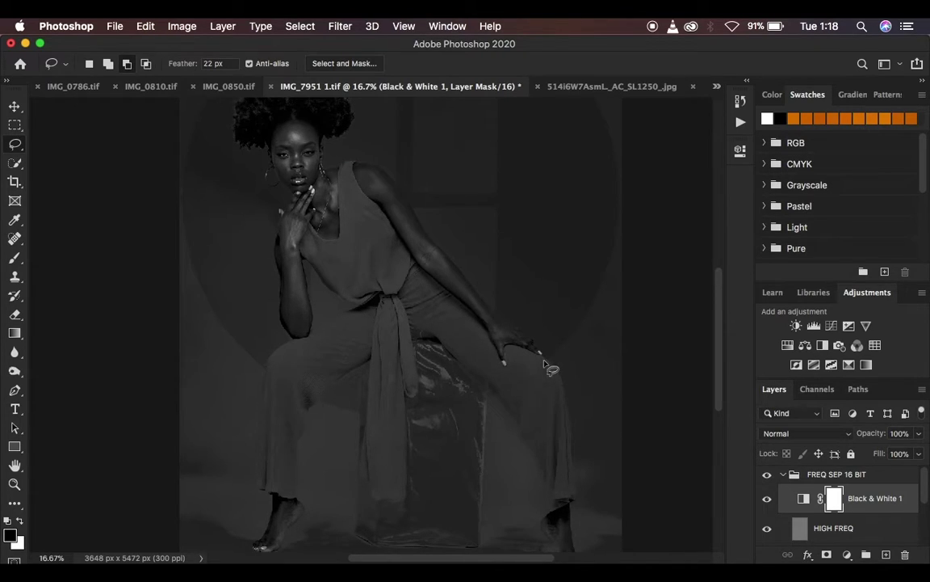
double_click(805, 498)
drag(615, 275, 626, 276)
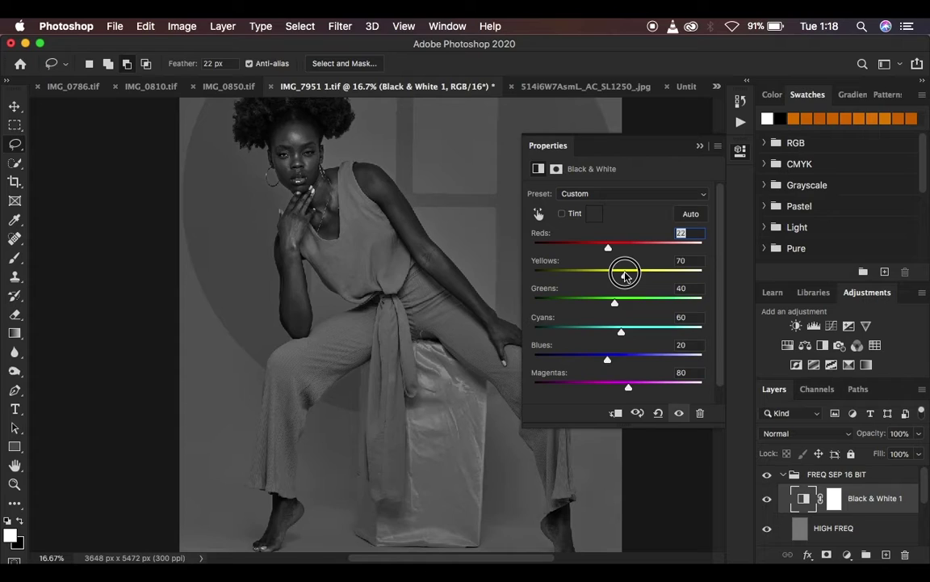
click(700, 148)
click(767, 499)
Select the LOW FEQ layer and activate the Mixer Brush Tool for retouching it.
scroll(876, 501, down, 3)
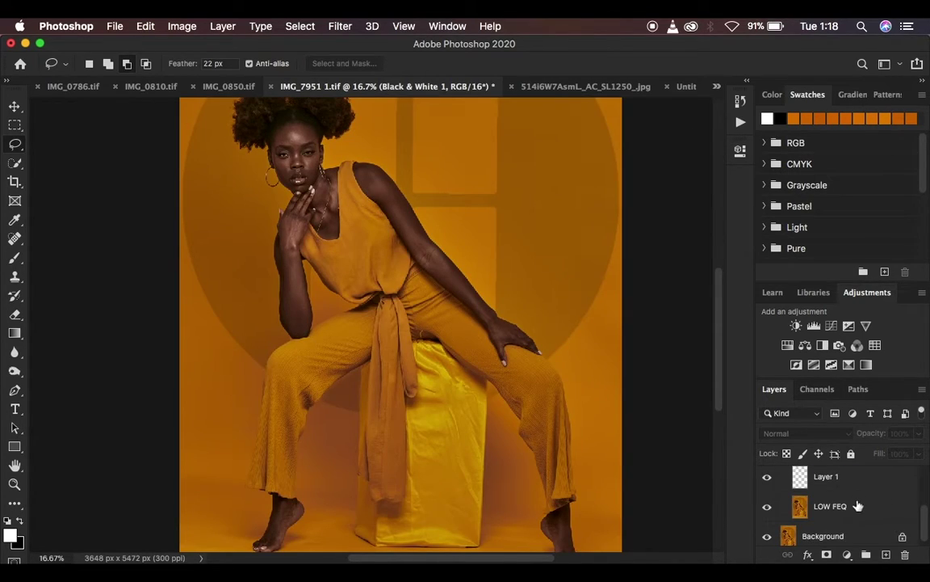
click(848, 507)
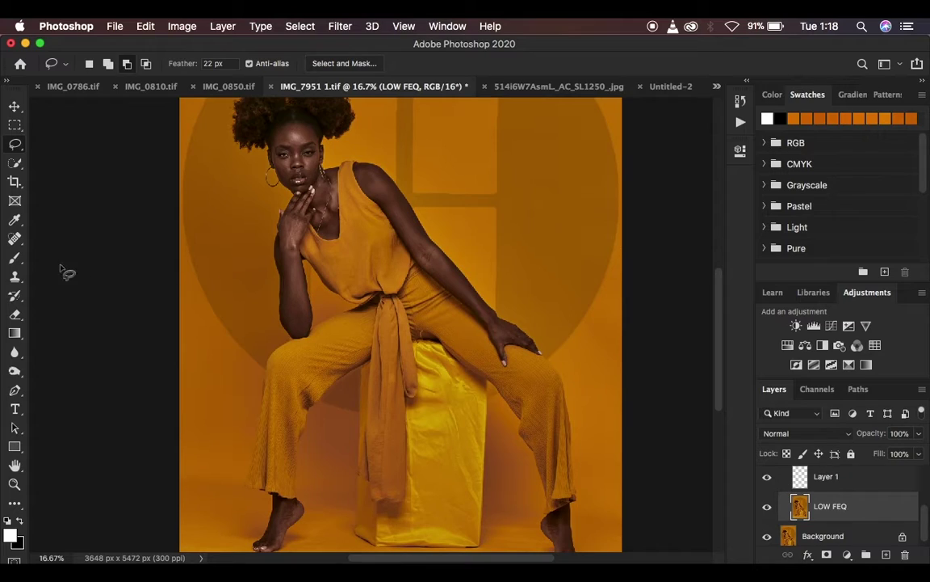
click(13, 261)
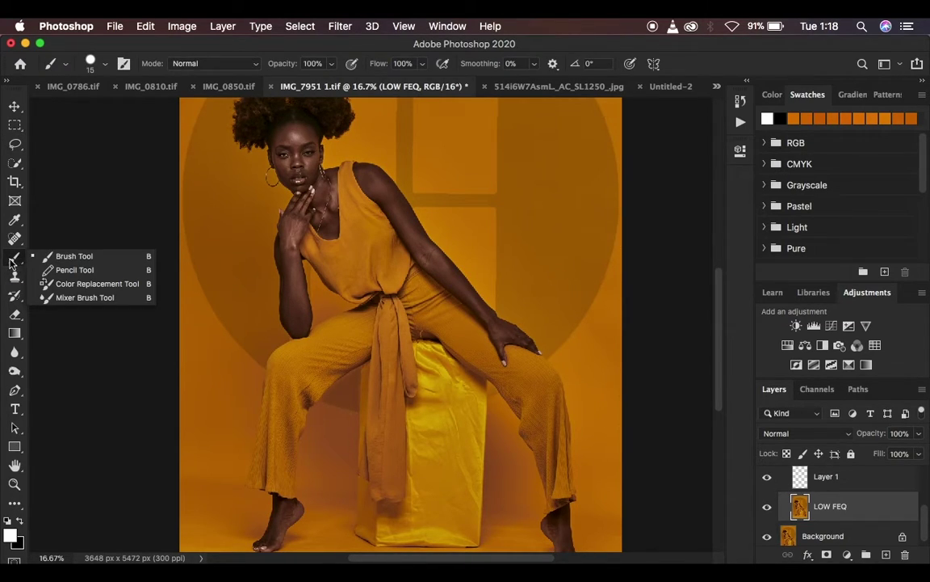
click(81, 297)
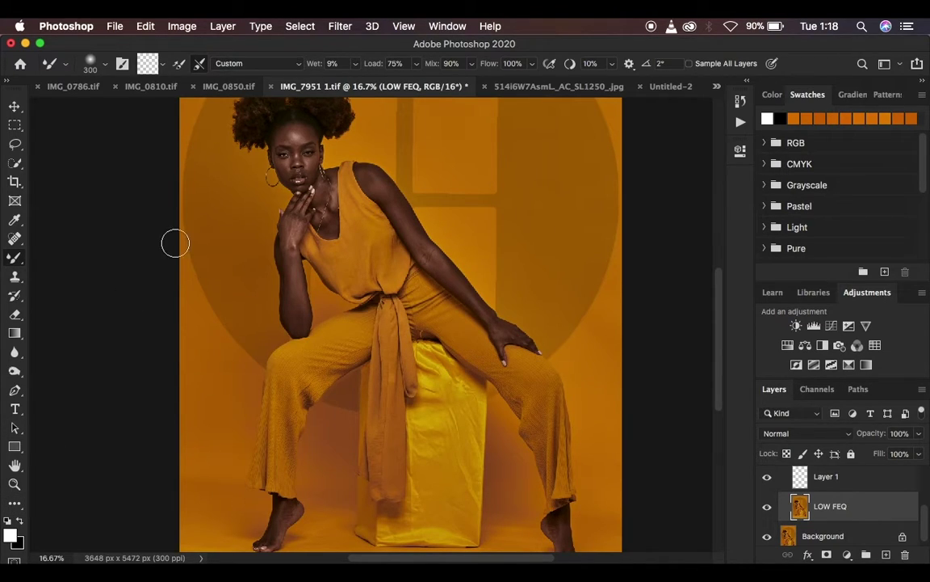
Check the Mixer Brush's size and hardness, then clean the brush and keep it set to clean after each stroke.
click(104, 68)
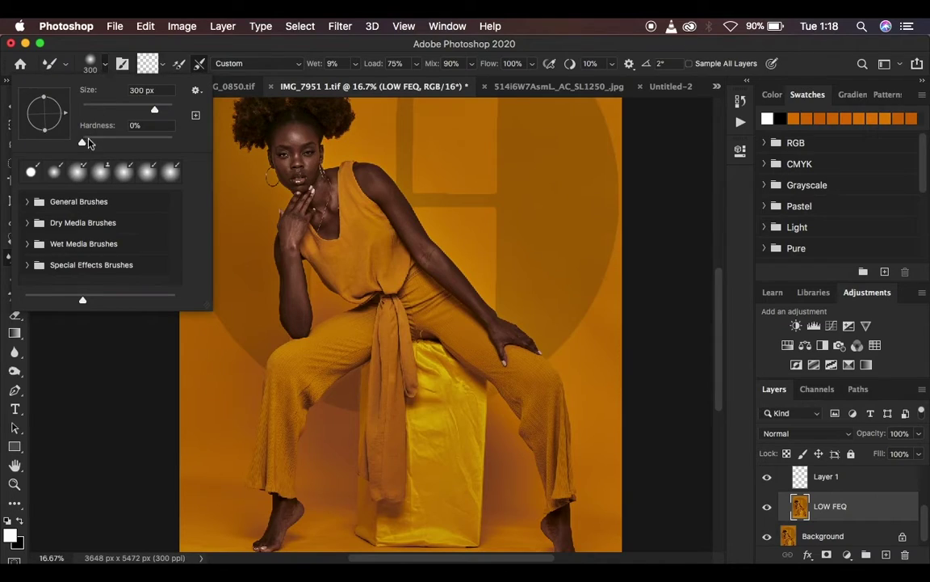
click(92, 50)
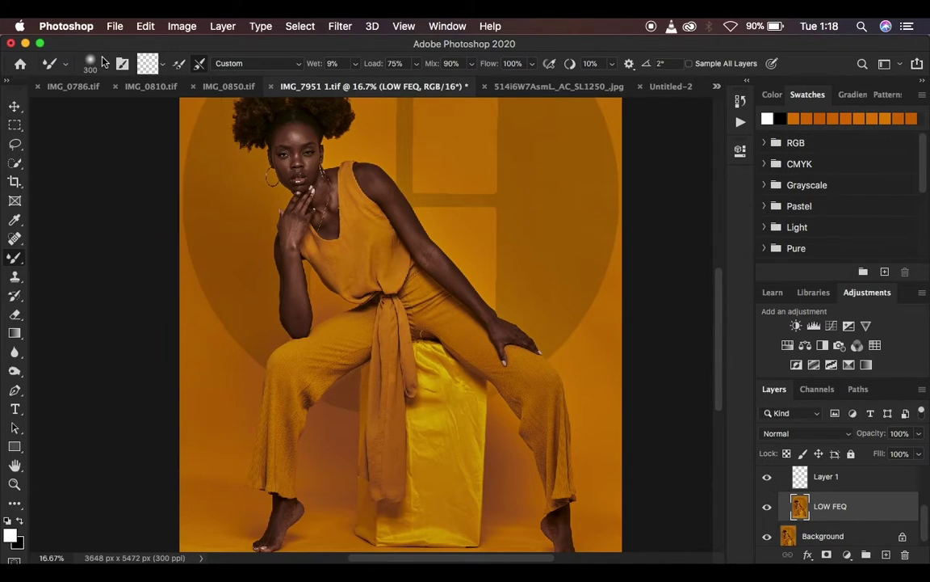
click(163, 66)
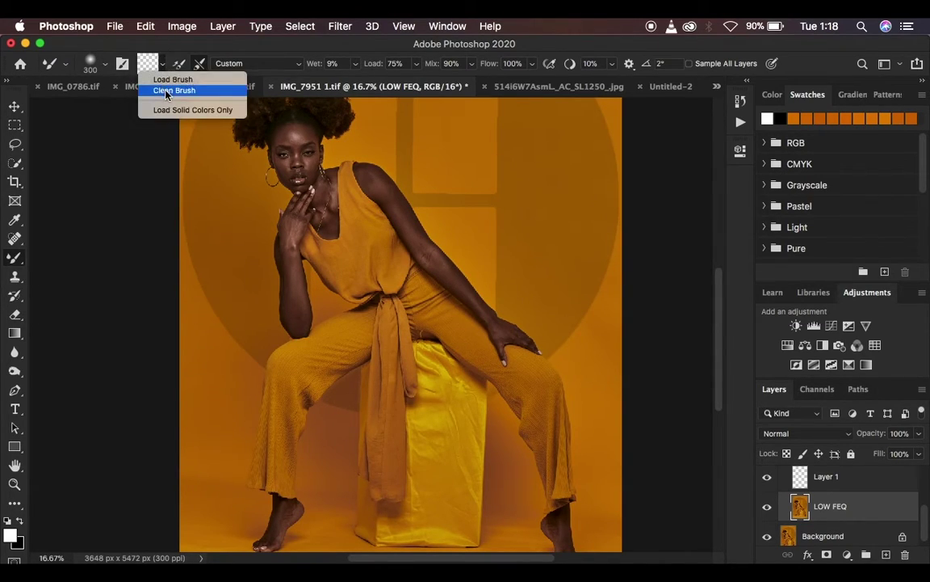
click(174, 89)
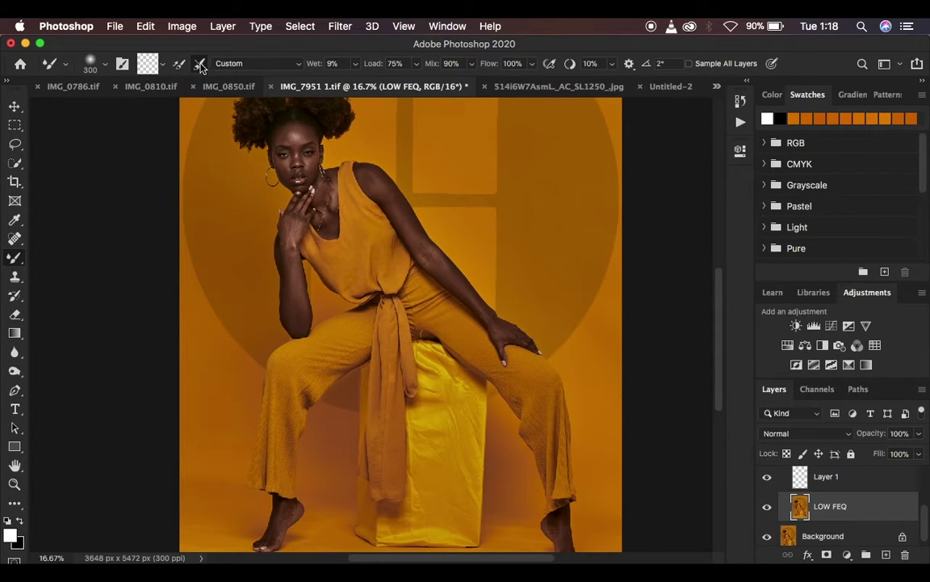
click(201, 68)
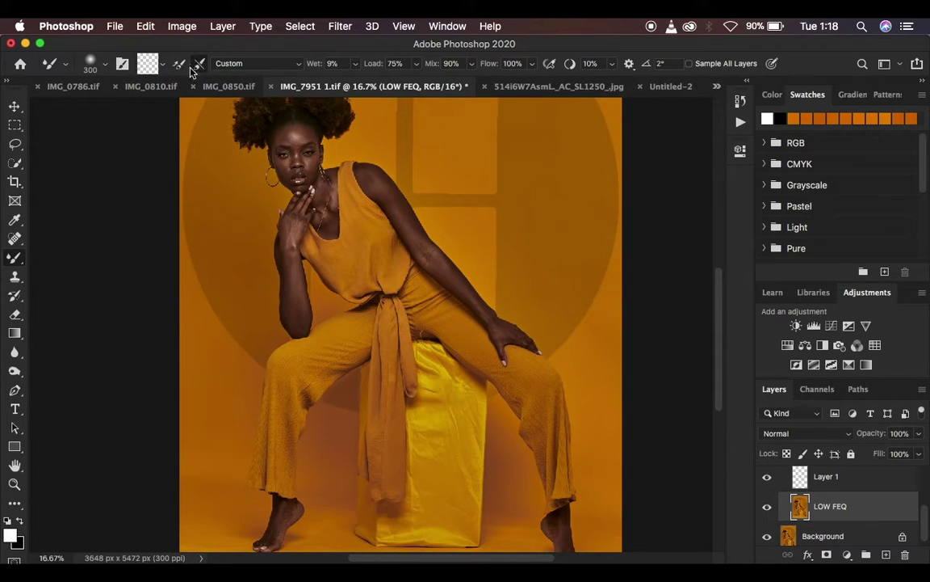
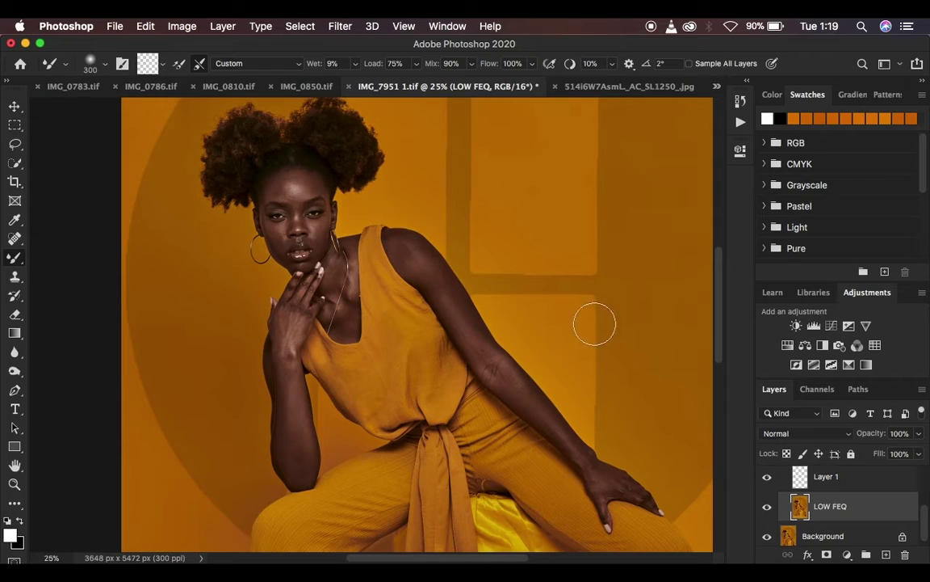
Hide the HIGH FREQ layer and reduce the Mixer Brush size to 90 px.
scroll(840, 485, up, 5)
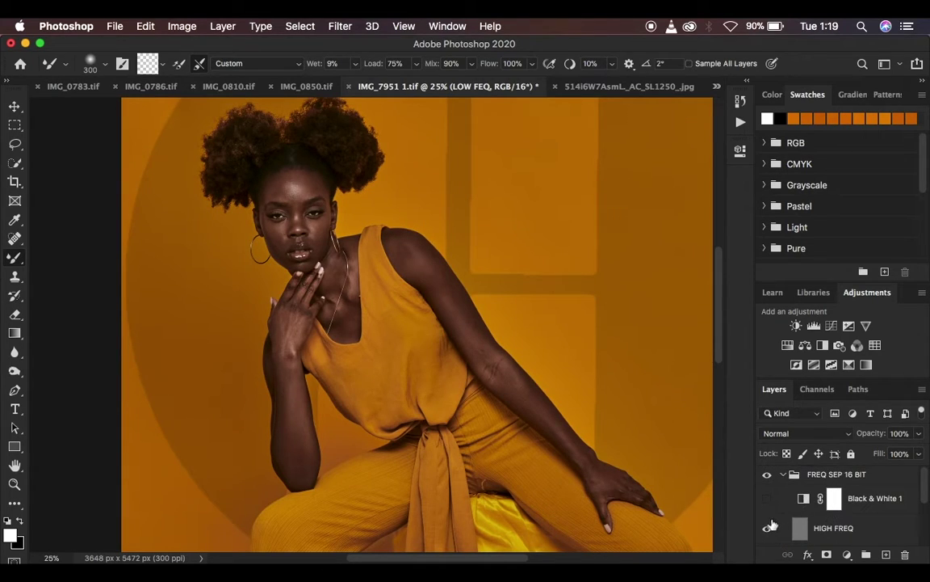
key(bracketleft)
key(bracketleft)
key(bracketleft)
key(bracketleft)
key(bracketleft)
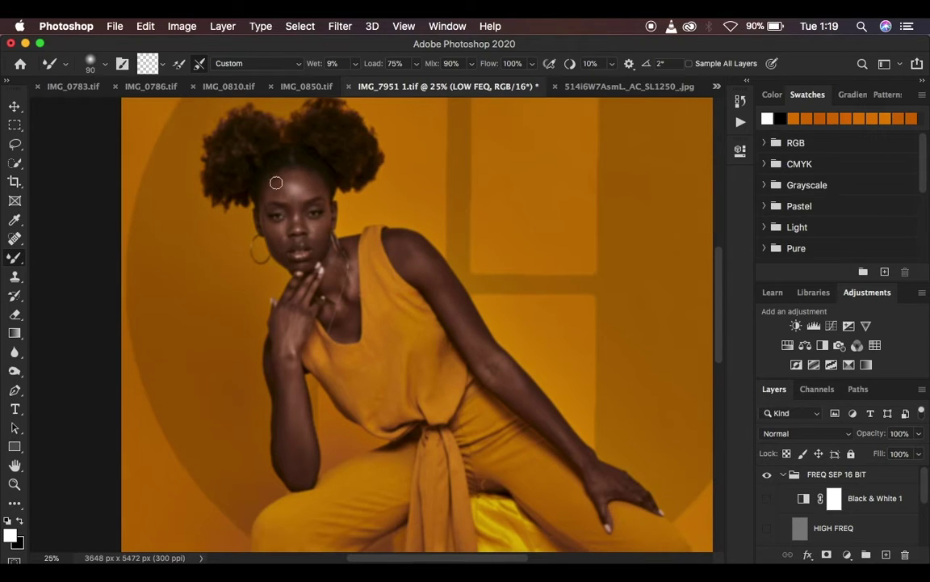
Smooth the skin tones of the forehead, cheeks, neck and chest with the Mixer Brush at sizes between 80 and 125 px.
key(super+equal)
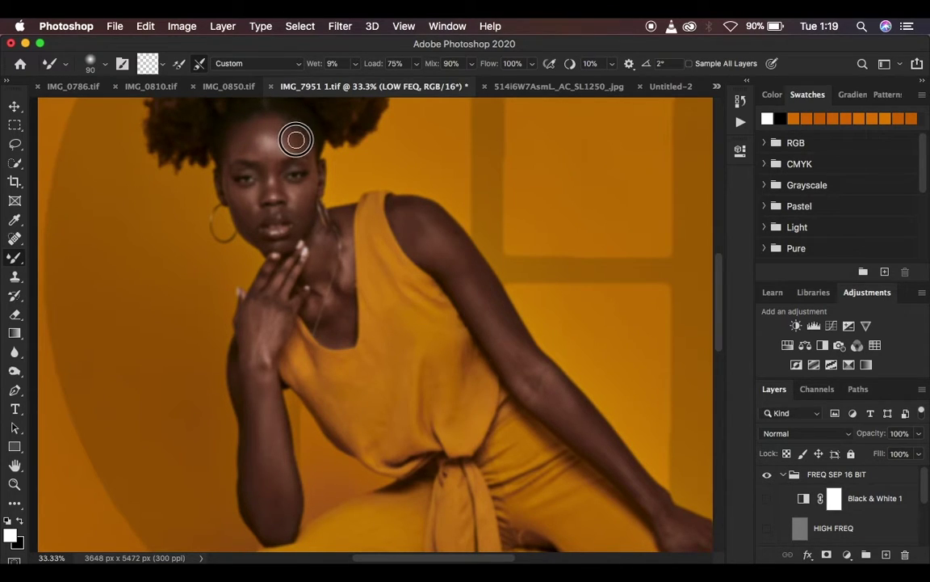
mouse_move(274, 127)
mouse_down()
mouse_move(247, 134)
mouse_move(249, 148)
mouse_move(266, 151)
mouse_move(248, 134)
mouse_move(255, 146)
mouse_move(245, 142)
mouse_move(249, 129)
mouse_move(294, 135)
mouse_move(235, 129)
mouse_move(231, 148)
mouse_move(251, 128)
mouse_move(279, 137)
mouse_up()
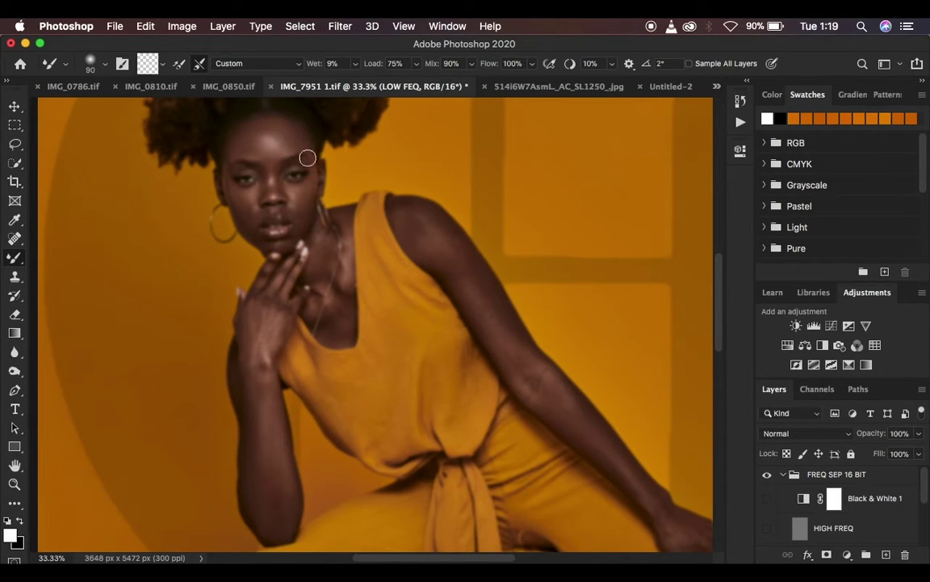
mouse_move(304, 196)
mouse_down()
mouse_move(243, 209)
mouse_move(235, 197)
mouse_move(248, 225)
mouse_move(272, 161)
mouse_move(255, 151)
mouse_move(248, 155)
mouse_move(278, 178)
mouse_move(264, 168)
mouse_move(264, 195)
mouse_up()
drag(302, 213, 301, 220)
mouse_move(324, 254)
mouse_down()
mouse_move(328, 243)
mouse_move(320, 264)
mouse_move(316, 236)
mouse_move(290, 212)
mouse_up()
mouse_move(349, 250)
mouse_down()
mouse_move(332, 336)
mouse_move(343, 326)
mouse_move(336, 312)
mouse_up()
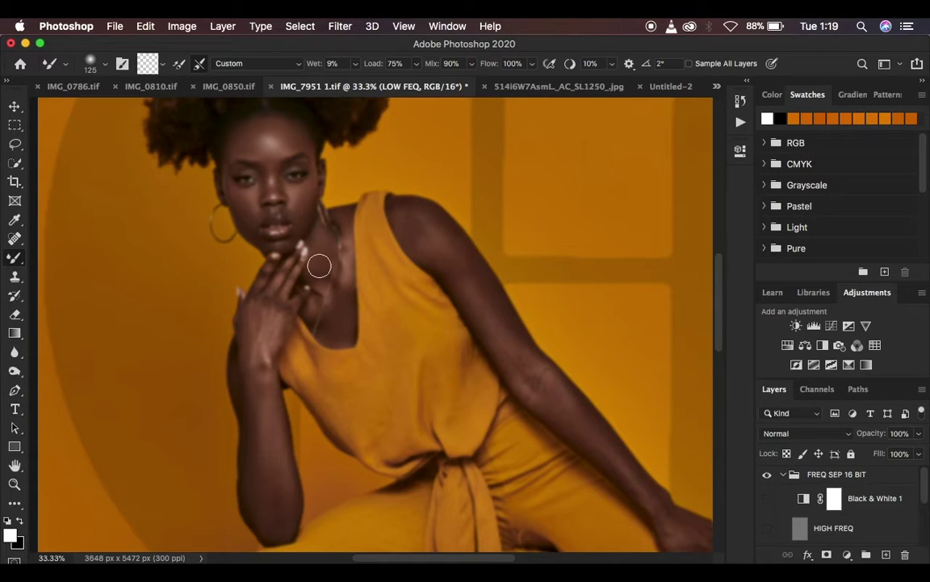
mouse_move(317, 274)
mouse_down()
mouse_move(316, 235)
mouse_move(271, 213)
mouse_move(252, 217)
mouse_move(255, 159)
mouse_up()
mouse_move(255, 195)
mouse_down()
mouse_move(258, 215)
mouse_move(298, 208)
mouse_up()
drag(283, 146, 264, 131)
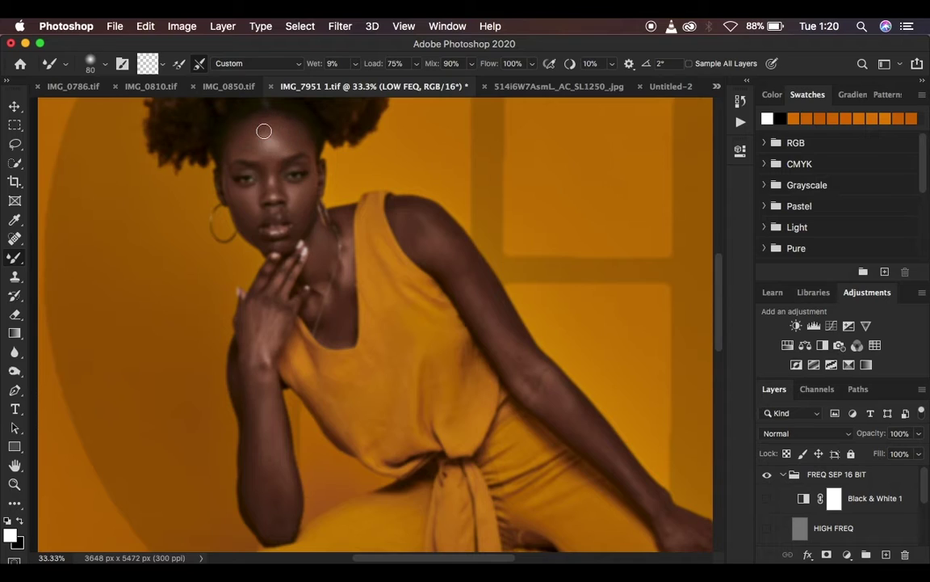
Blend the skin tones of the raised forearm, the hand at the chin and the chest using the Mixer Brush.
scroll(296, 299, down, 2)
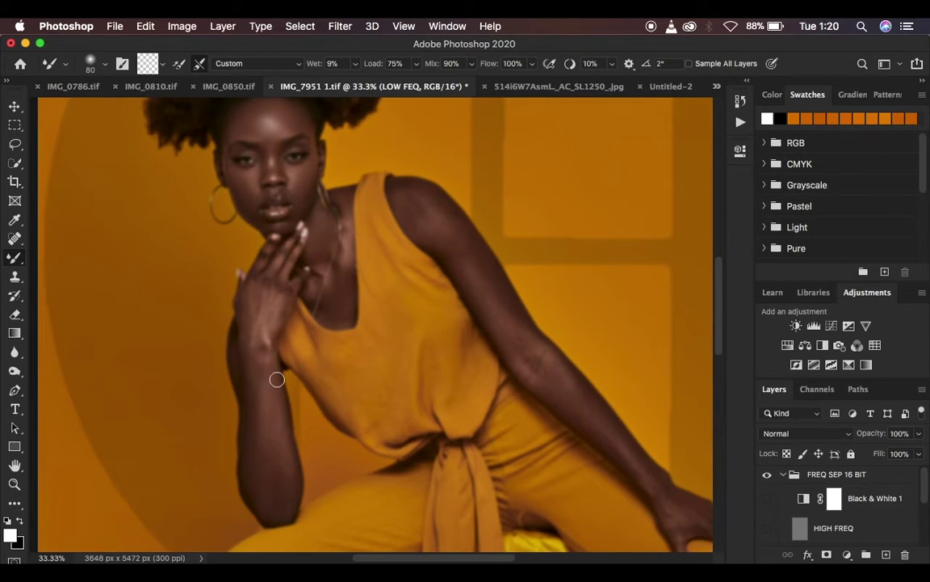
mouse_move(277, 379)
mouse_down()
mouse_move(267, 442)
mouse_move(275, 475)
mouse_move(265, 448)
mouse_move(284, 492)
mouse_move(269, 463)
mouse_move(274, 495)
mouse_move(255, 343)
mouse_move(261, 286)
mouse_move(264, 397)
mouse_move(284, 480)
mouse_move(274, 497)
mouse_move(266, 468)
mouse_up()
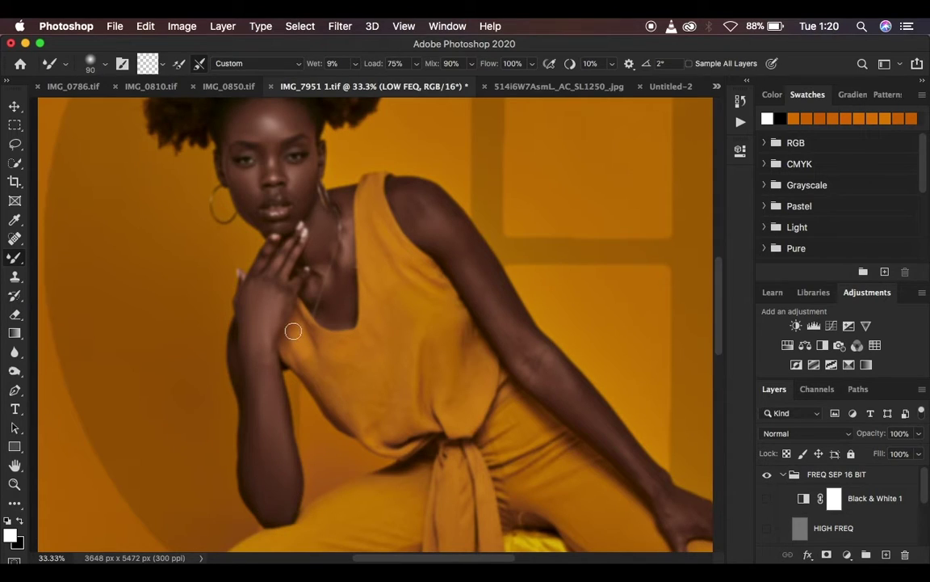
mouse_move(285, 305)
mouse_down()
mouse_move(288, 247)
mouse_move(271, 270)
mouse_move(256, 268)
mouse_move(250, 339)
mouse_move(262, 384)
mouse_up()
drag(349, 281, 336, 304)
Smooth the bare shoulder and the outstretched arm with the Mixer Brush at 150 px.
mouse_move(411, 209)
mouse_down()
mouse_move(470, 262)
mouse_move(428, 218)
mouse_move(479, 248)
mouse_move(512, 327)
mouse_move(535, 348)
mouse_move(538, 371)
mouse_move(580, 403)
mouse_move(551, 384)
mouse_move(433, 218)
mouse_up()
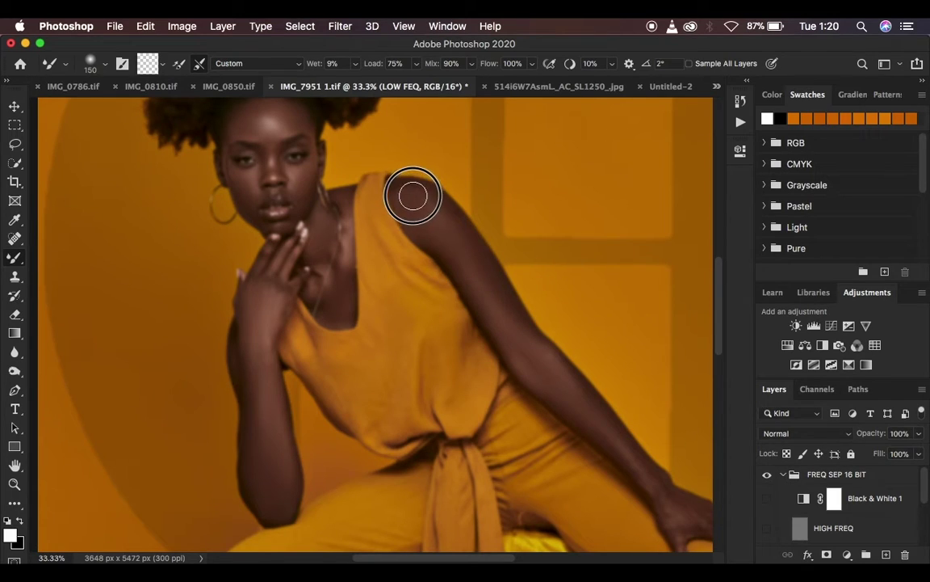
scroll(462, 264, down, 5)
scroll(461, 264, right, 2)
mouse_move(558, 317)
mouse_down()
mouse_move(600, 368)
mouse_move(579, 351)
mouse_move(661, 413)
mouse_move(626, 409)
mouse_move(625, 422)
mouse_move(563, 324)
mouse_move(488, 262)
mouse_move(412, 168)
mouse_up()
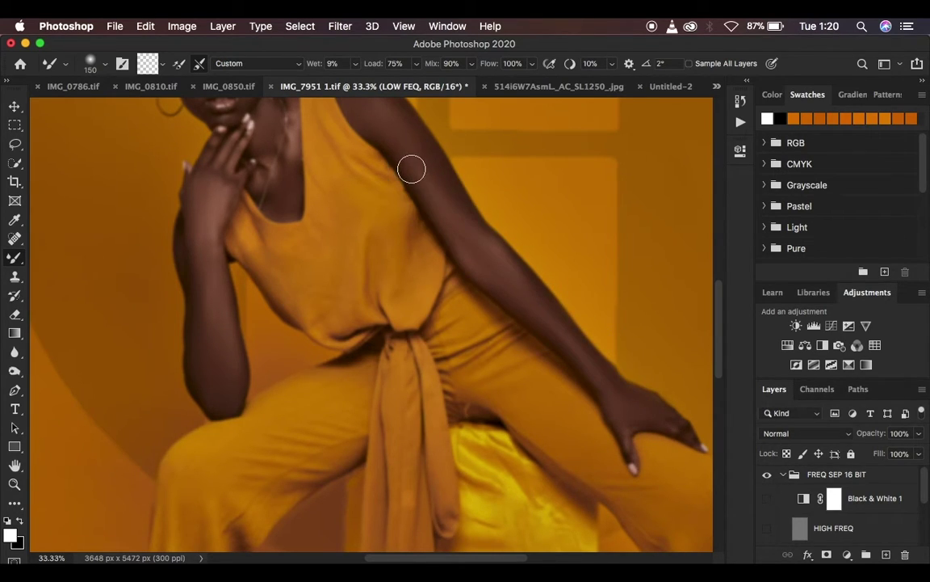
Smooth the skin of both feet and ankles with the 150 px Mixer Brush.
scroll(517, 331, down, 8)
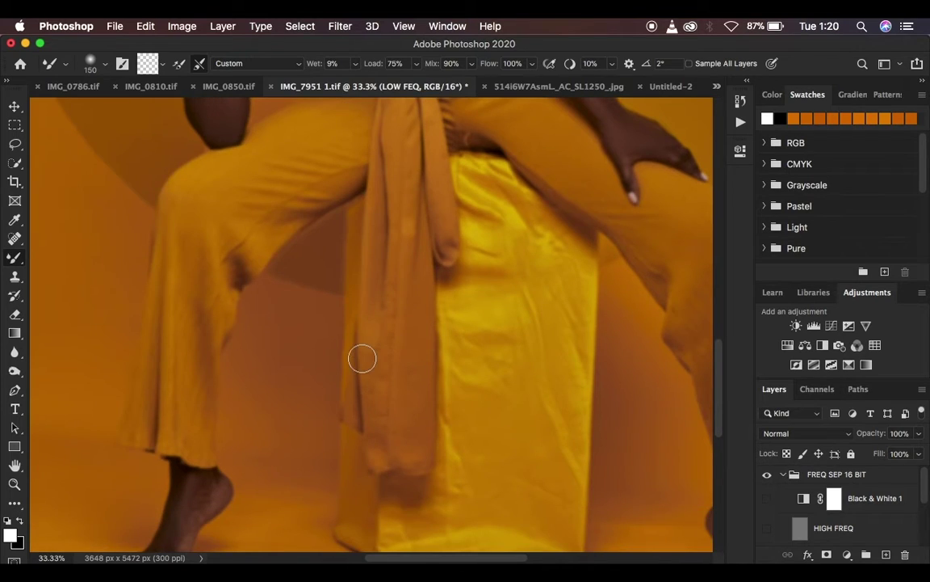
scroll(361, 357, down, 4)
mouse_move(217, 397)
mouse_down()
mouse_move(191, 445)
mouse_move(221, 392)
mouse_move(207, 393)
mouse_move(194, 445)
mouse_move(206, 385)
mouse_up()
scroll(608, 365, right, 10)
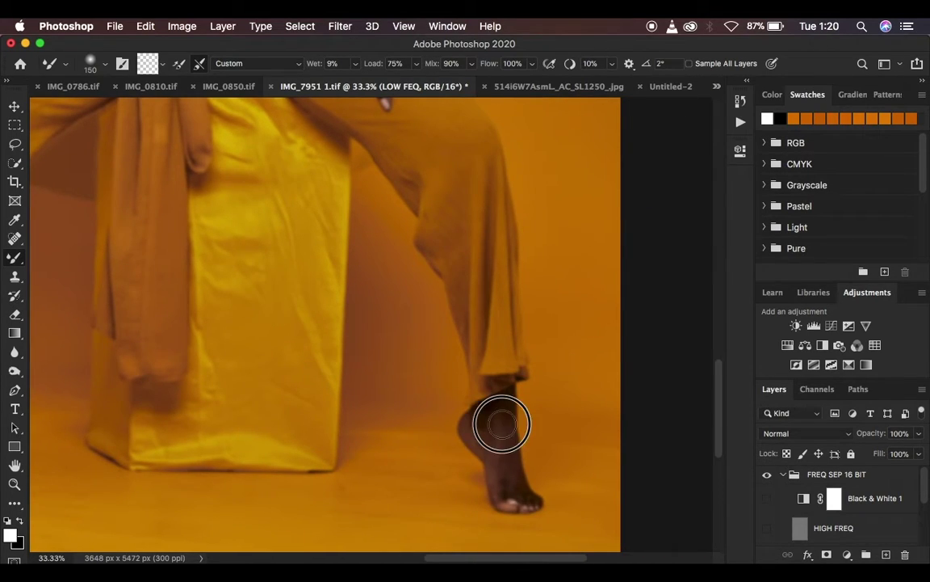
mouse_move(501, 424)
mouse_down()
mouse_move(479, 421)
mouse_move(501, 452)
mouse_move(497, 432)
mouse_move(503, 466)
mouse_move(498, 414)
mouse_move(474, 425)
mouse_up()
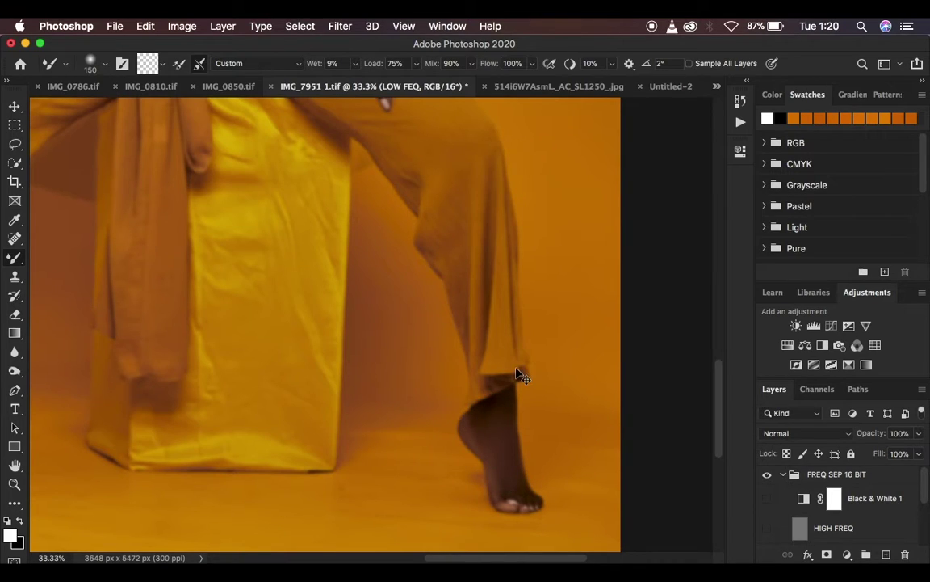
Show the HIGH FREQ layer again and review the retouched skin over the whole figure.
key(super+minus)
key(super+minus)
key(super+minus)
key(super+minus)
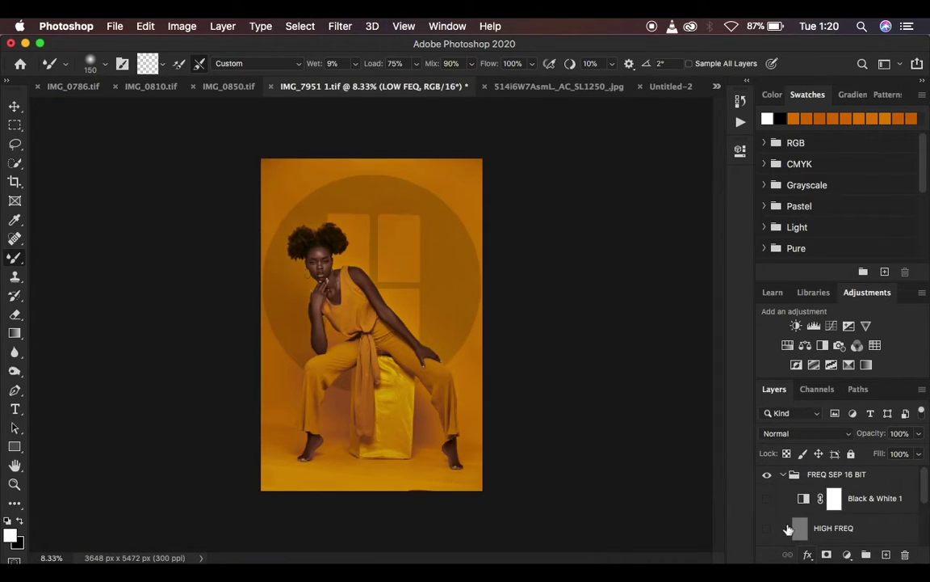
key(super+plus)
key(super+plus)
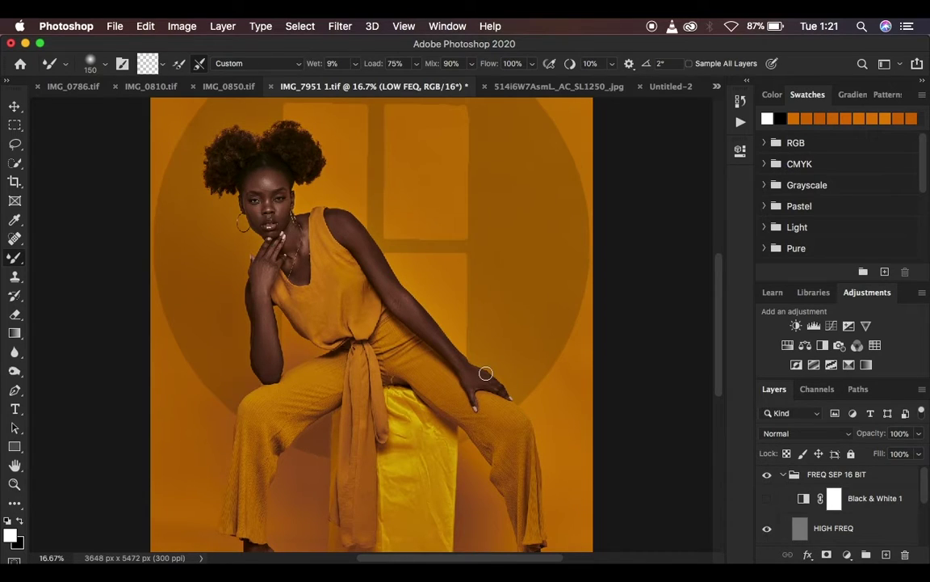
scroll(485, 372, down, 5)
scroll(485, 373, left, 2)
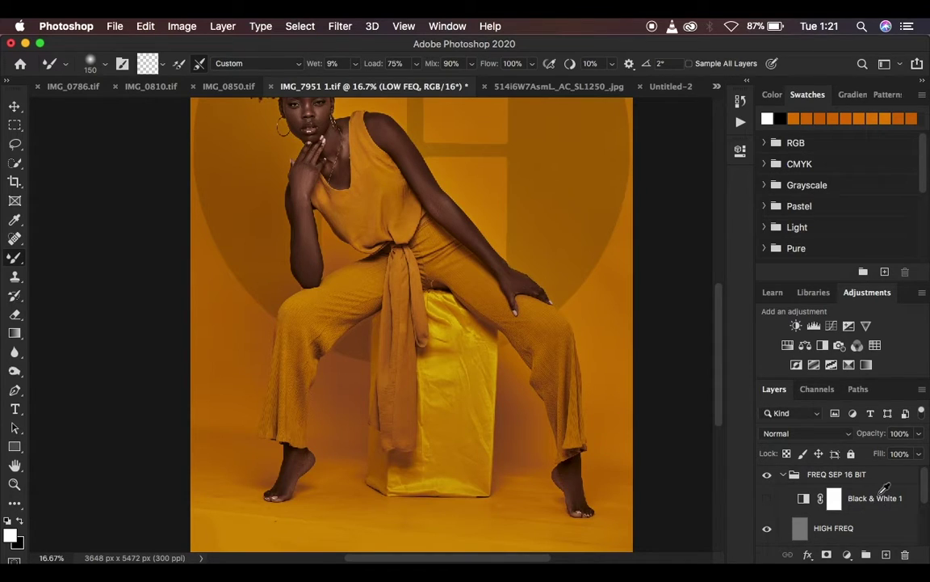
Delete the Black & White 1 adjustment layer and stamp all visible layers onto a new layer above the collapsed FREQ SEP 16 BIT group.
click(834, 498)
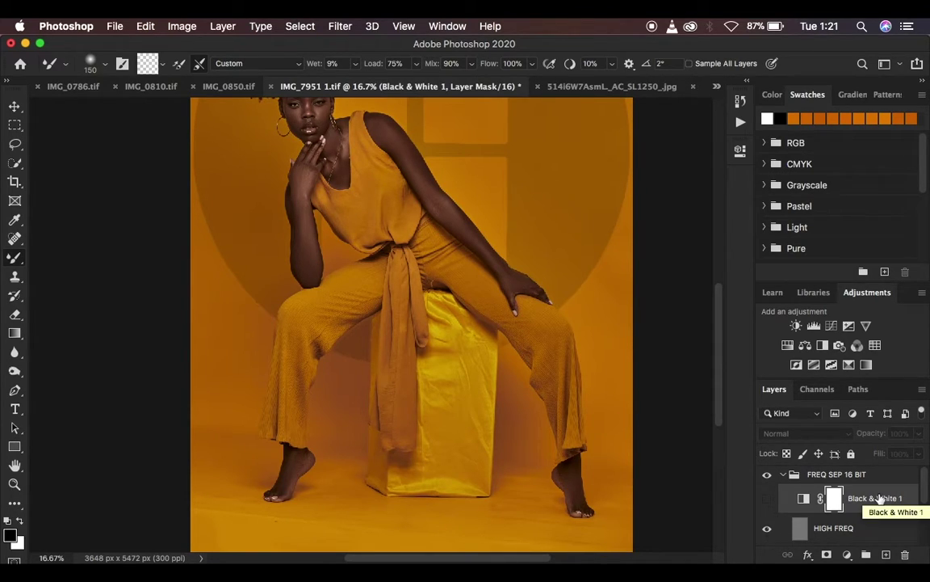
key(Delete)
click(786, 475)
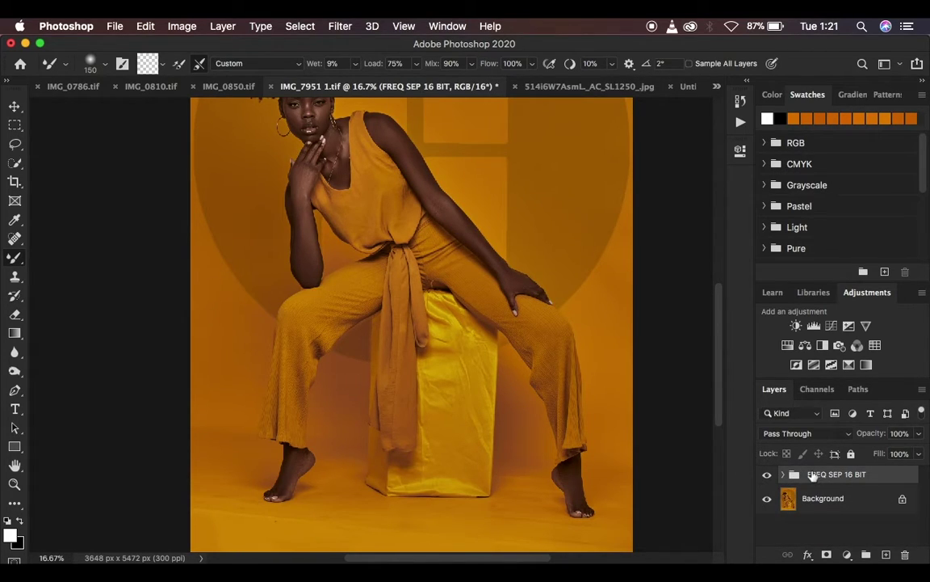
key(super+alt+shift+e)
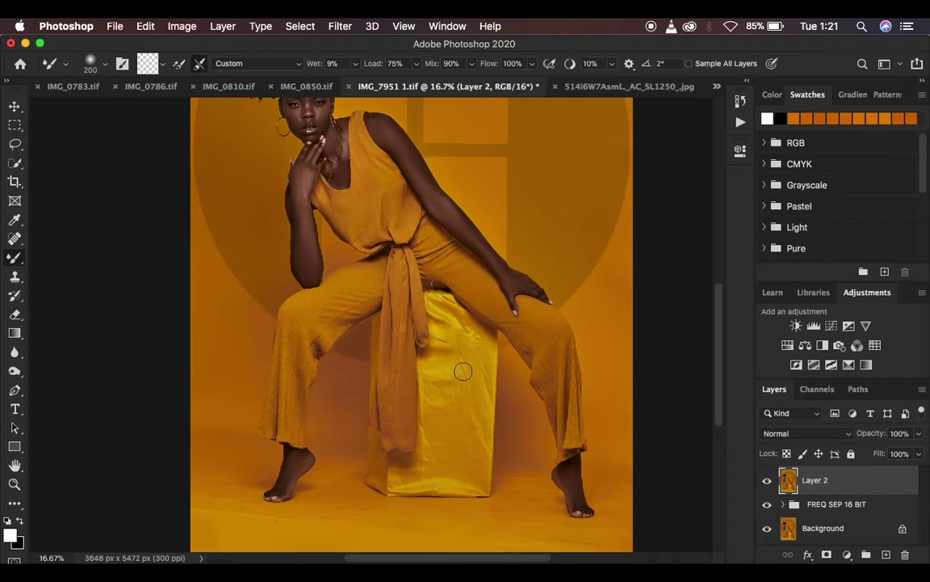
Smooth out the wrinkles on the yellow box on Layer 2 with the Mixer Brush at 200 px.
mouse_move(458, 363)
mouse_down()
mouse_move(457, 374)
mouse_move(458, 358)
mouse_up()
mouse_move(454, 378)
mouse_down()
mouse_move(459, 384)
mouse_move(473, 356)
mouse_move(462, 349)
mouse_move(474, 351)
mouse_move(465, 380)
mouse_move(473, 428)
mouse_up()
mouse_move(465, 429)
mouse_down()
mouse_move(475, 413)
mouse_move(474, 443)
mouse_move(473, 428)
mouse_move(481, 439)
mouse_move(454, 454)
mouse_move(430, 441)
mouse_move(430, 384)
mouse_move(448, 384)
mouse_move(436, 370)
mouse_move(440, 324)
mouse_move(479, 337)
mouse_move(480, 434)
mouse_move(461, 456)
mouse_move(436, 444)
mouse_move(399, 471)
mouse_move(407, 484)
mouse_move(425, 473)
mouse_move(430, 386)
mouse_move(446, 367)
mouse_move(430, 376)
mouse_move(443, 353)
mouse_move(445, 311)
mouse_move(482, 347)
mouse_move(482, 466)
mouse_move(395, 484)
mouse_move(474, 469)
mouse_move(479, 478)
mouse_move(432, 482)
mouse_move(438, 461)
mouse_up()
mouse_move(436, 394)
mouse_down()
mouse_move(429, 388)
mouse_move(465, 337)
mouse_move(444, 302)
mouse_up()
mouse_move(439, 307)
mouse_down()
mouse_move(460, 329)
mouse_move(455, 321)
mouse_move(472, 379)
mouse_move(487, 377)
mouse_move(483, 420)
mouse_move(478, 413)
mouse_move(455, 446)
mouse_move(434, 395)
mouse_move(409, 484)
mouse_up()
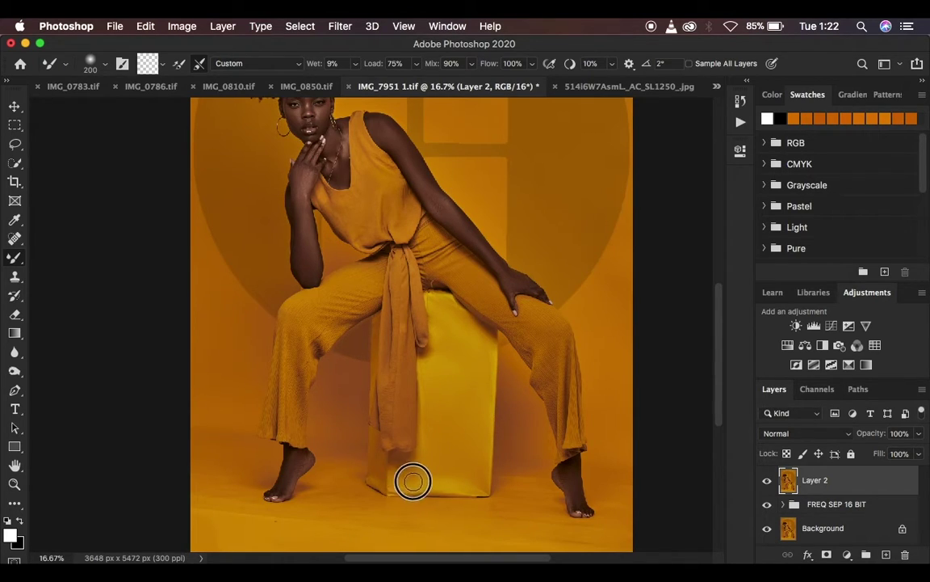
mouse_move(436, 303)
mouse_down()
mouse_move(469, 381)
mouse_move(482, 446)
mouse_up()
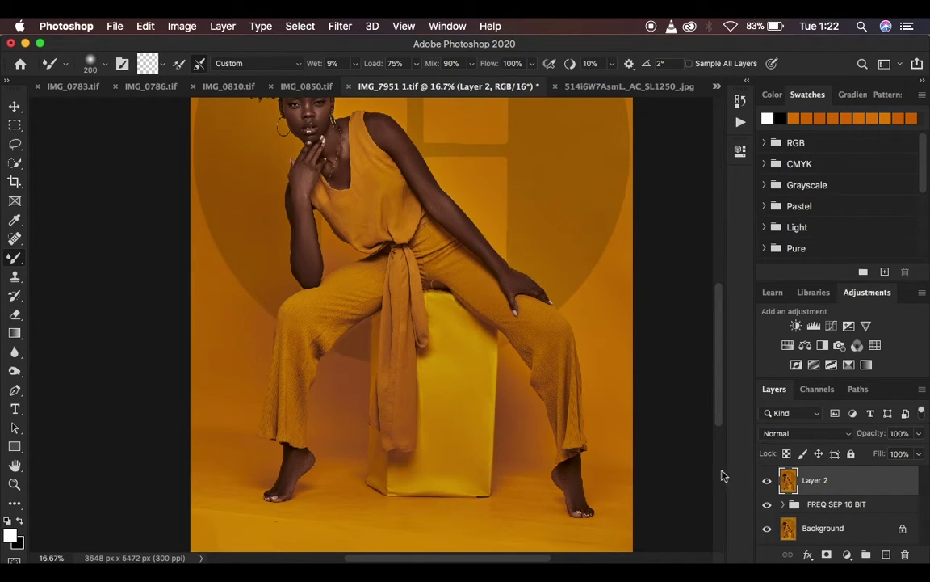
Compare the yellow box before and after smoothing by toggling Layer 2's visibility, leaving the layer shown.
click(767, 482)
click(767, 482)
click(768, 481)
click(767, 481)
click(767, 481)
scroll(547, 439, down, 3)
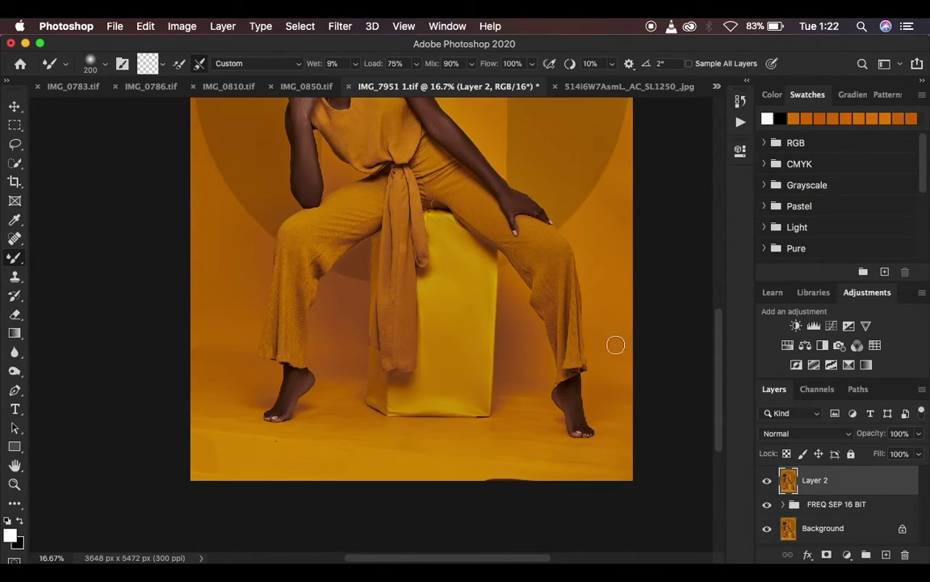
Add a Black & White adjustment layer above Layer 2 with Reds set to -35.
click(846, 554)
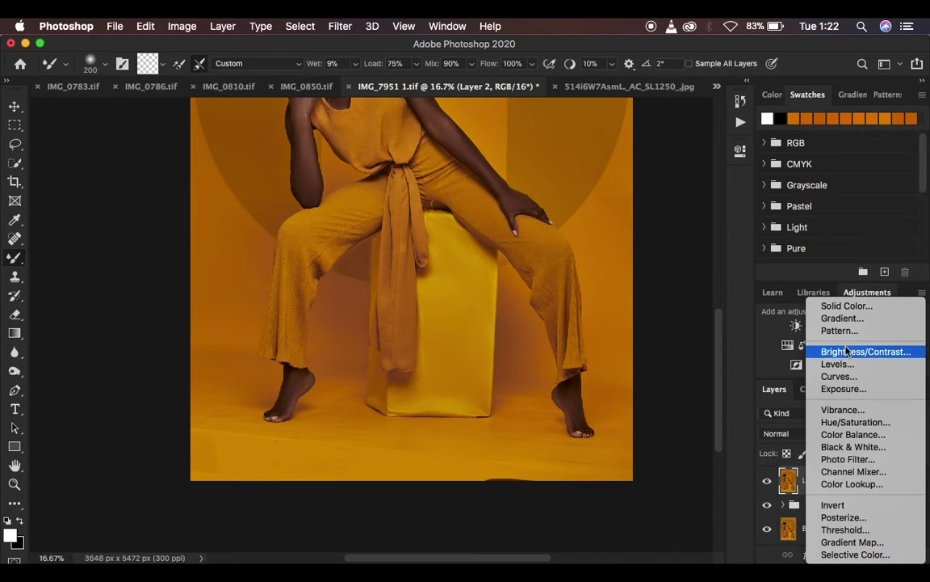
click(796, 446)
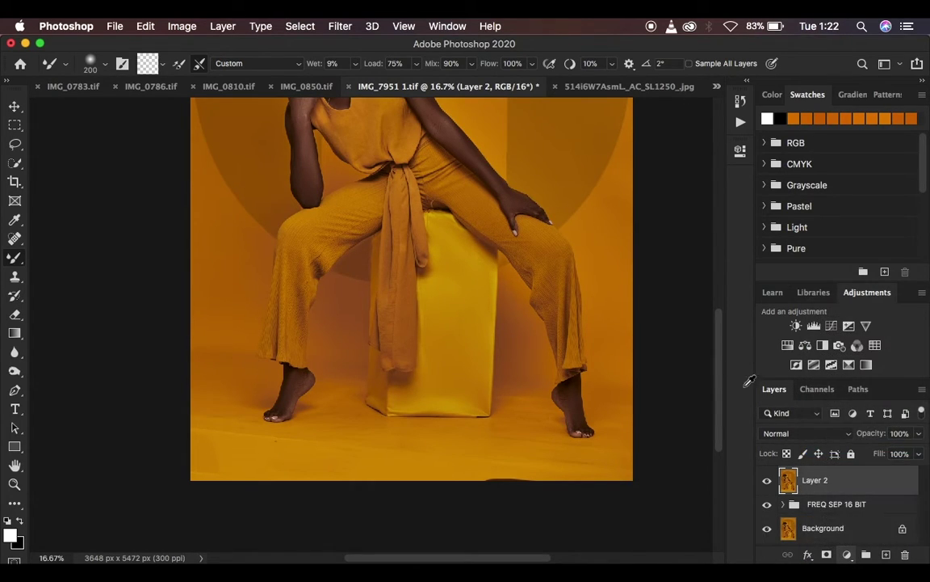
drag(614, 246, 590, 243)
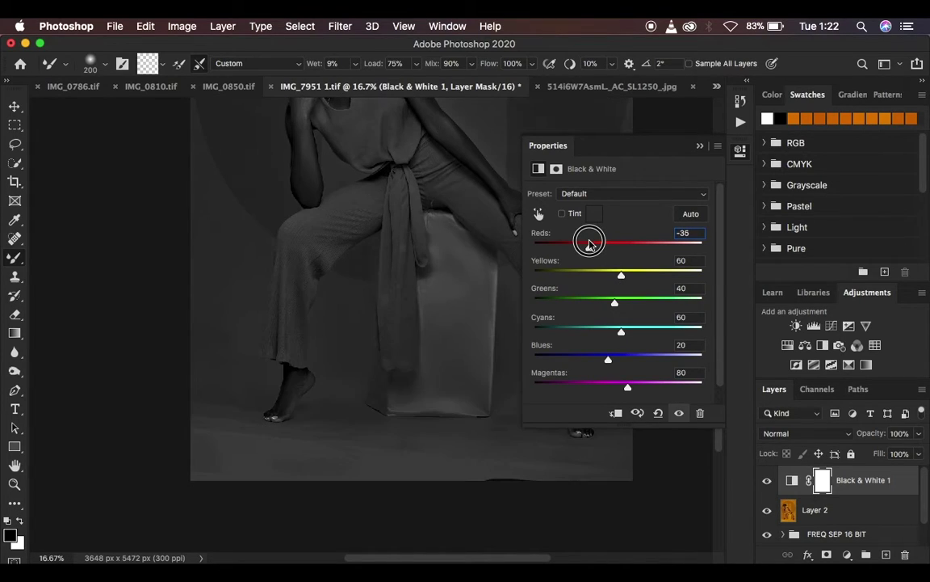
click(699, 147)
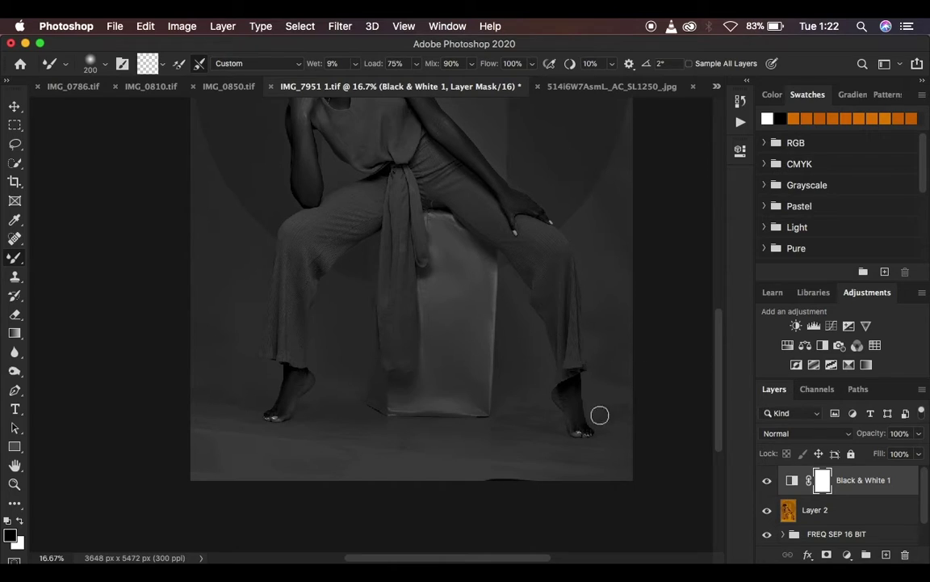
Select Layer 2 and even out the remaining uneven tones on the box with the Mixer Brush.
click(849, 512)
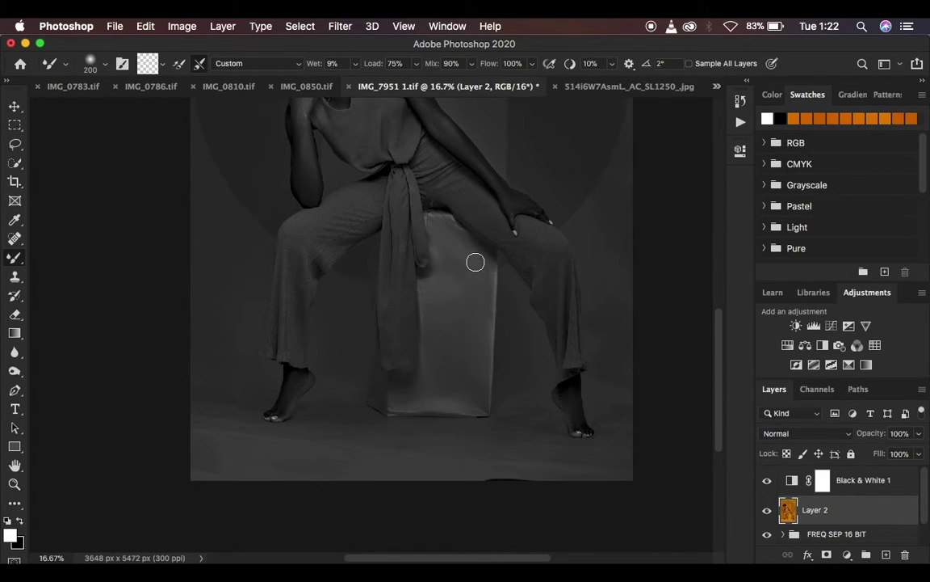
drag(472, 269, 436, 228)
mouse_move(459, 324)
mouse_down()
mouse_move(465, 339)
mouse_move(440, 332)
mouse_move(449, 363)
mouse_up()
Even out the uneven tones on the floor and backdrop around the model on Layer 2 with the Mixer Brush at 300 px.
mouse_move(509, 420)
mouse_down()
mouse_move(545, 440)
mouse_move(512, 429)
mouse_move(543, 421)
mouse_move(547, 439)
mouse_move(524, 409)
mouse_move(518, 429)
mouse_move(498, 431)
mouse_move(503, 459)
mouse_move(540, 458)
mouse_move(495, 471)
mouse_move(493, 481)
mouse_move(578, 468)
mouse_move(559, 461)
mouse_move(553, 444)
mouse_move(563, 463)
mouse_move(593, 468)
mouse_move(566, 461)
mouse_move(577, 450)
mouse_move(590, 469)
mouse_move(622, 415)
mouse_move(607, 411)
mouse_move(608, 354)
mouse_move(624, 403)
mouse_move(604, 409)
mouse_move(625, 415)
mouse_move(601, 465)
mouse_move(561, 464)
mouse_move(532, 426)
mouse_move(545, 436)
mouse_move(551, 428)
mouse_move(527, 400)
mouse_move(512, 444)
mouse_move(398, 451)
mouse_move(407, 442)
mouse_move(413, 446)
mouse_move(350, 462)
mouse_move(330, 458)
mouse_move(332, 407)
mouse_move(337, 439)
mouse_move(345, 428)
mouse_move(353, 436)
mouse_move(332, 411)
mouse_move(311, 434)
mouse_move(243, 453)
mouse_move(201, 400)
mouse_move(234, 404)
mouse_move(223, 440)
mouse_move(268, 449)
mouse_move(244, 449)
mouse_move(210, 476)
mouse_move(286, 448)
mouse_move(343, 390)
mouse_move(215, 352)
mouse_move(221, 332)
mouse_move(196, 344)
mouse_move(236, 403)
mouse_move(219, 420)
mouse_move(220, 380)
mouse_move(197, 393)
mouse_move(212, 351)
mouse_move(231, 349)
mouse_move(216, 454)
mouse_move(245, 421)
mouse_move(316, 448)
mouse_move(324, 413)
mouse_move(352, 392)
mouse_move(326, 451)
mouse_move(378, 465)
mouse_move(442, 447)
mouse_move(603, 463)
mouse_move(608, 473)
mouse_move(615, 404)
mouse_up()
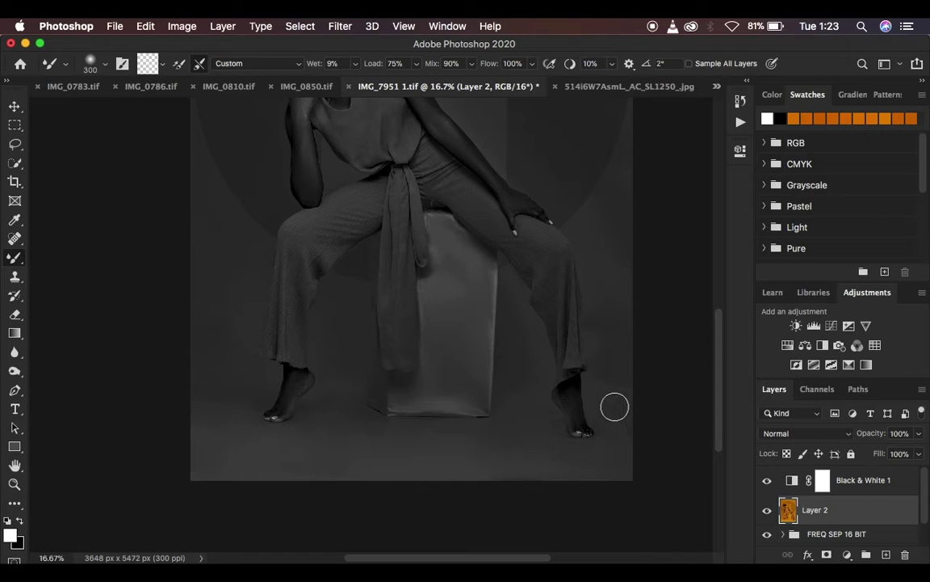
mouse_move(536, 367)
mouse_down()
mouse_move(507, 400)
mouse_move(490, 347)
mouse_up()
mouse_move(619, 311)
mouse_down()
mouse_move(604, 344)
mouse_move(606, 237)
mouse_move(596, 232)
mouse_move(609, 225)
mouse_move(611, 258)
mouse_up()
drag(252, 290, 210, 316)
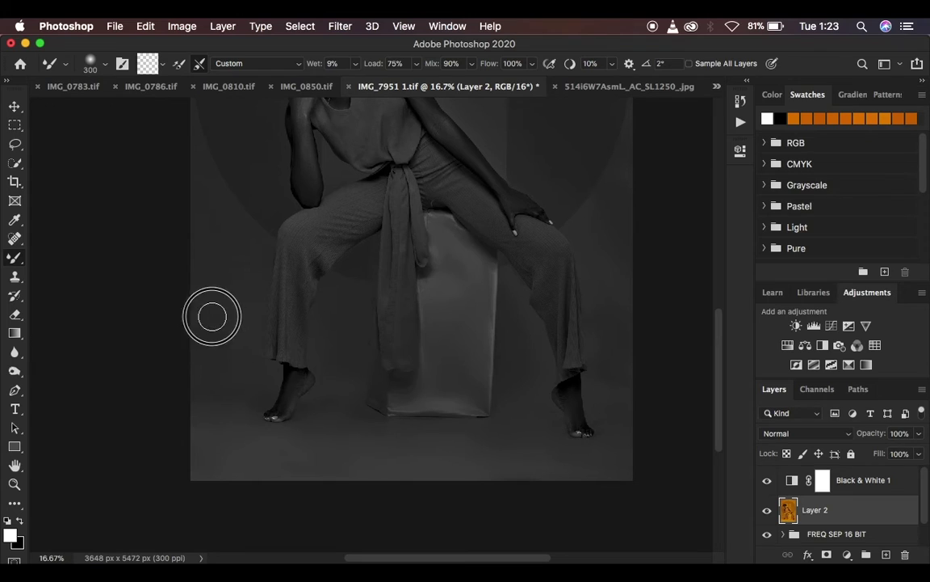
mouse_move(521, 243)
mouse_down()
mouse_move(458, 272)
mouse_move(411, 257)
mouse_up()
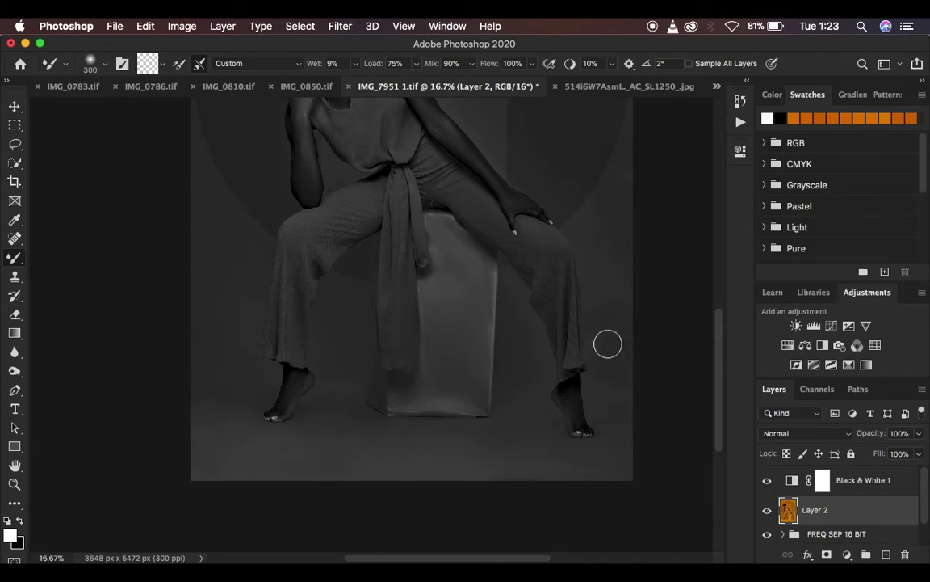
Hide the Black & White adjustment layer to check the smoothing in colour, and delete that adjustment layer.
click(768, 481)
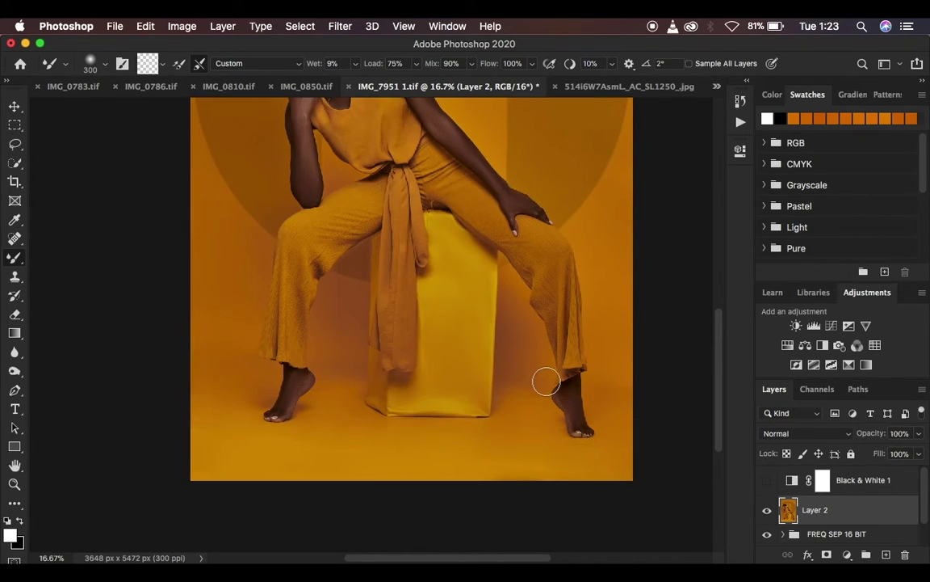
scroll(546, 381, up, 5)
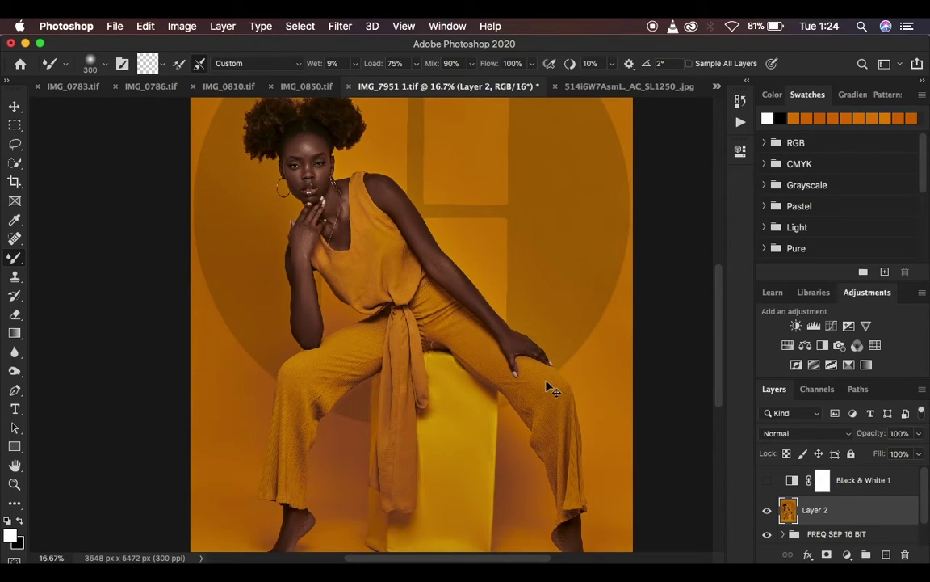
key(super+minus)
key(super+minus)
key(super+minus)
key(super+plus)
key(super+plus)
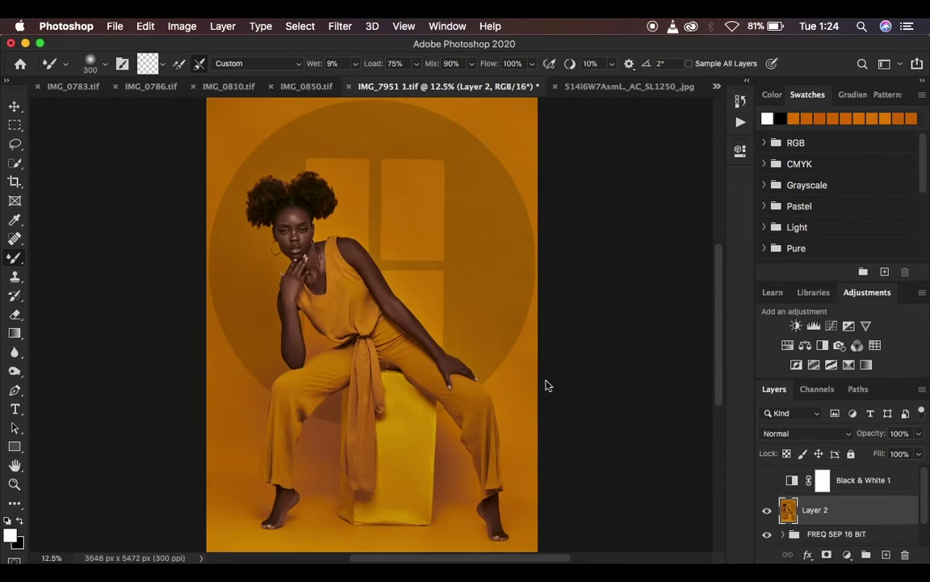
click(871, 484)
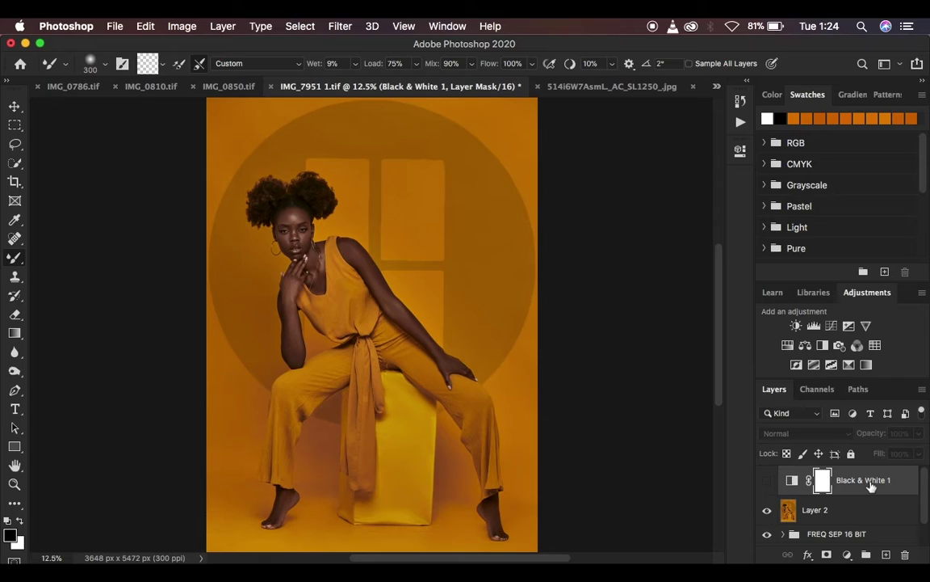
key(Delete)
Add a Hue/Saturation adjustment layer above Layer 2 with Saturation at -97 and invert its mask to black.
click(847, 552)
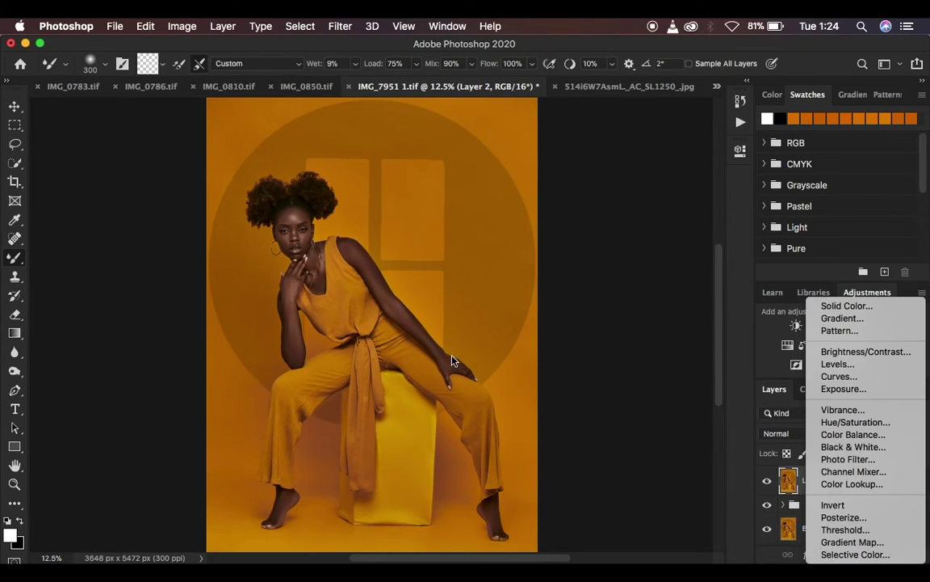
click(857, 423)
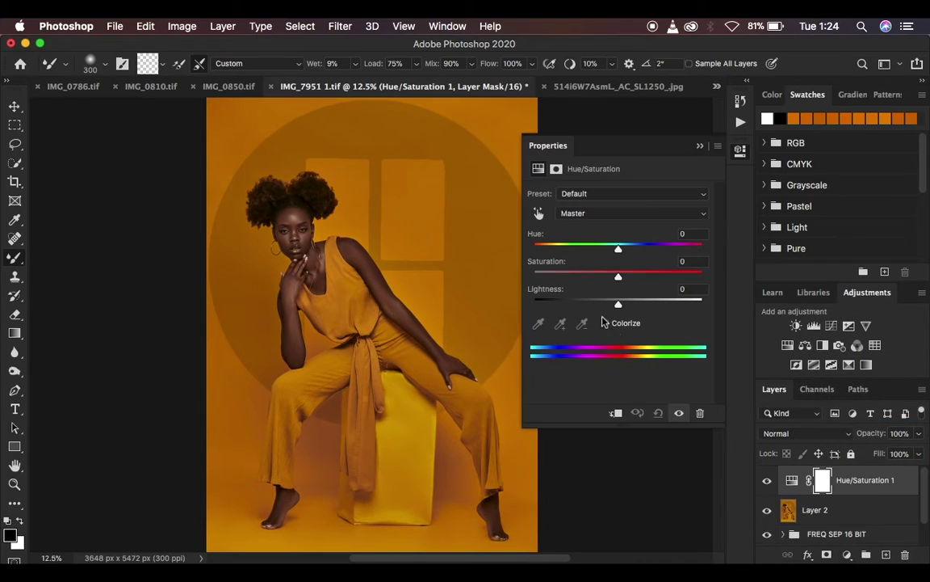
drag(564, 277, 541, 270)
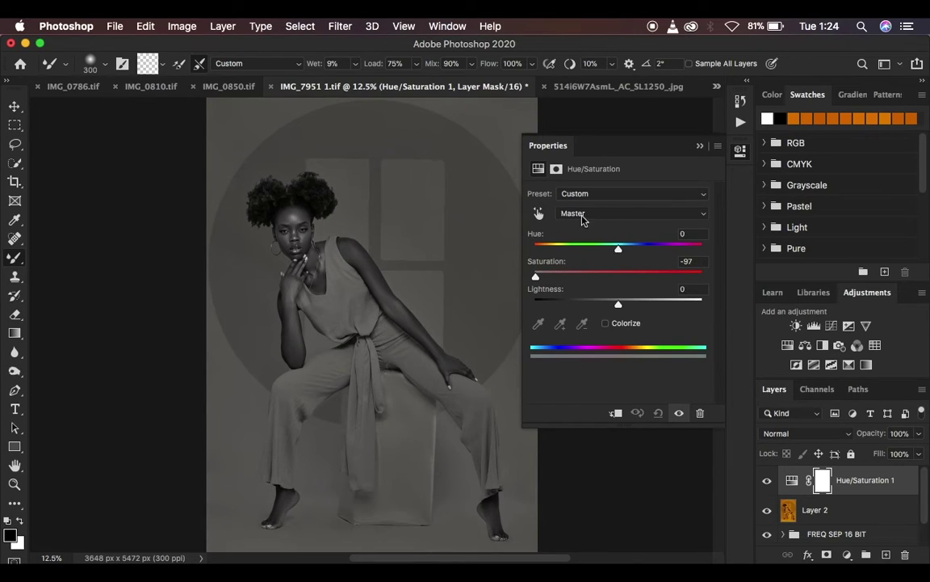
click(700, 148)
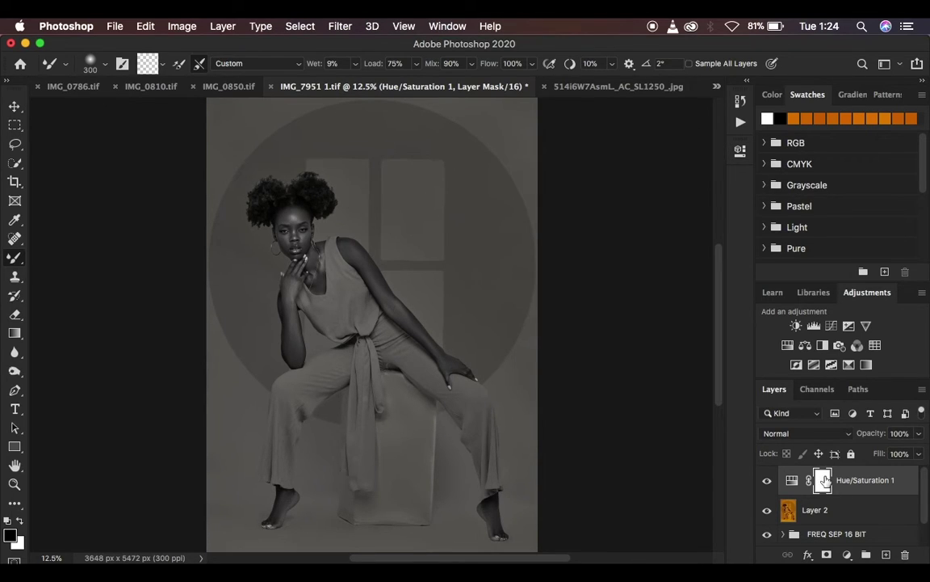
key(super+i)
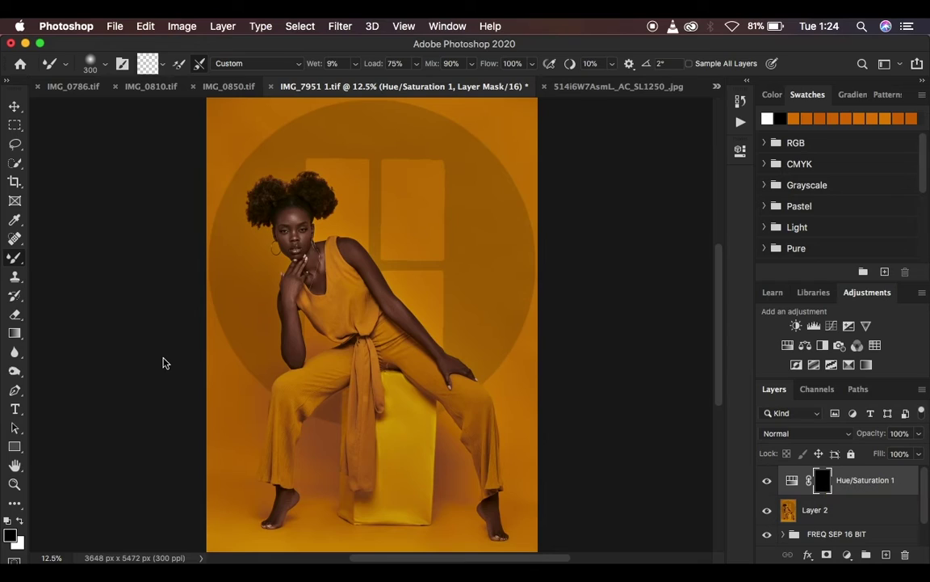
Switch to the regular Brush tool with a soft-edged 15 px tip.
right_click(13, 259)
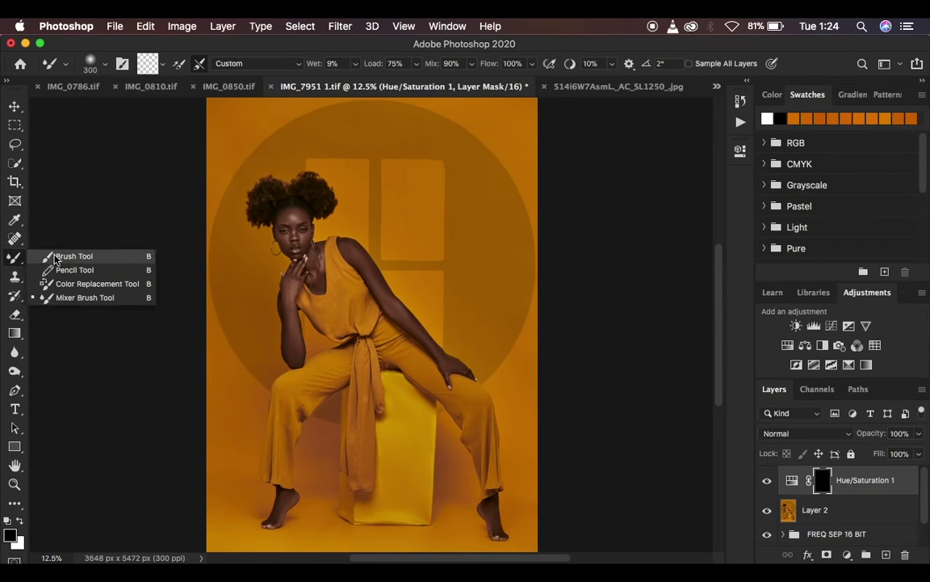
click(68, 256)
click(105, 64)
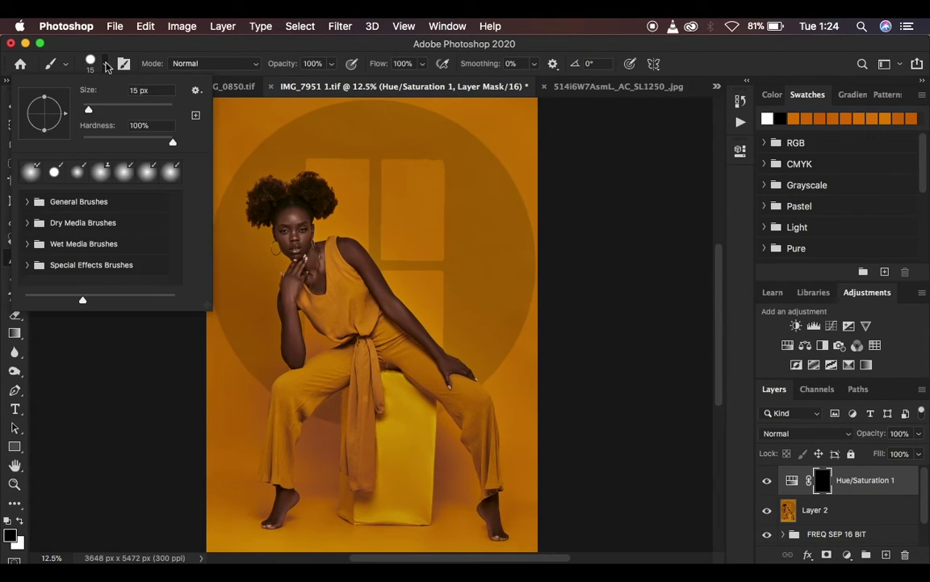
drag(110, 141, 66, 135)
click(622, 219)
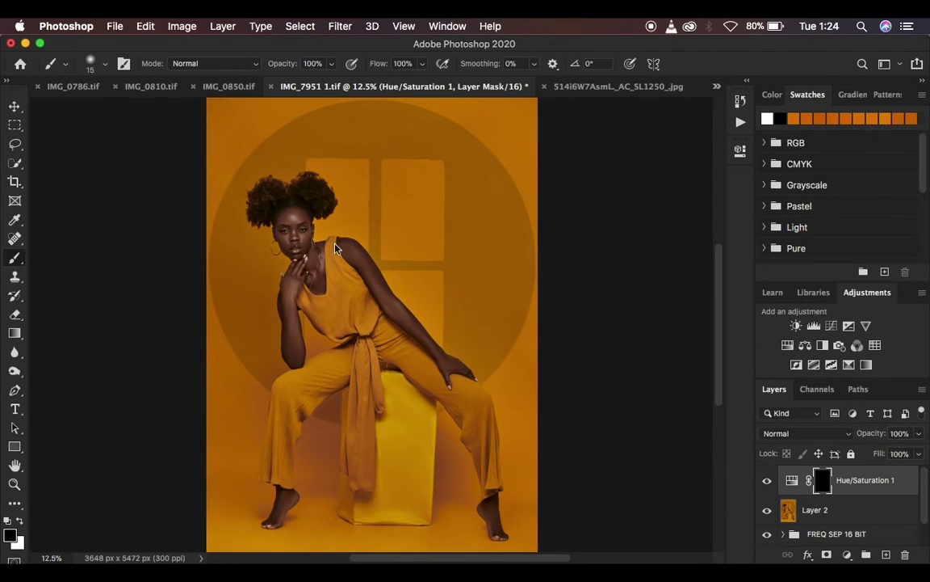
Paint white over the whites of both eyes on the Hue/Saturation mask to desaturate them.
key(super+equal)
key(super+equal)
key(super+equal)
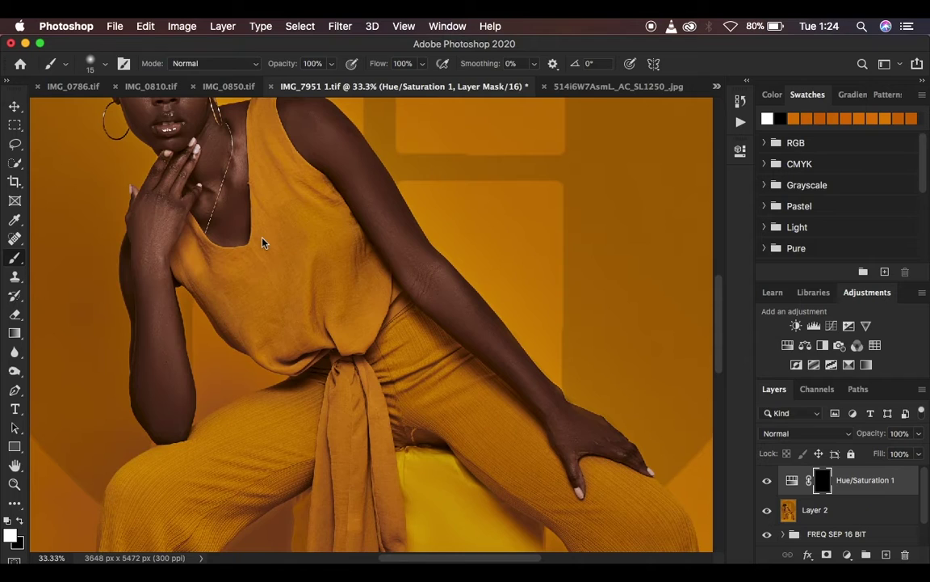
scroll(242, 222, up, 5)
key(super+equal)
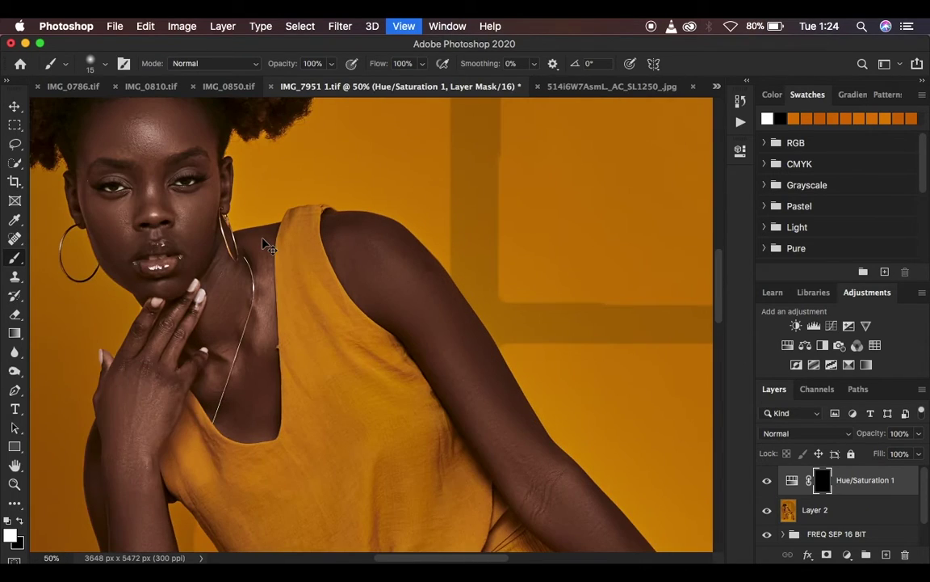
key(super+equal)
key(super+equal)
scroll(262, 242, left, 1)
scroll(263, 242, up, 5)
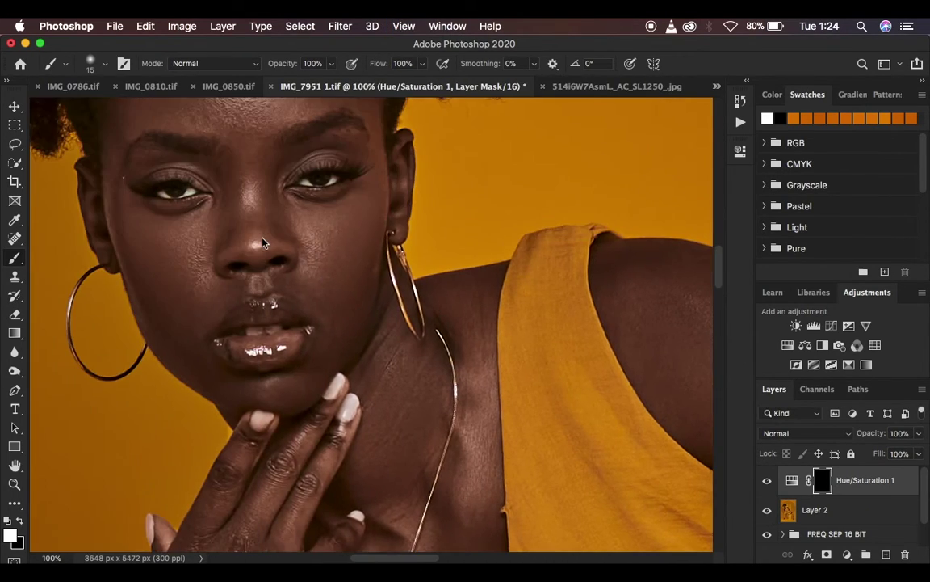
scroll(262, 242, up, 5)
scroll(262, 242, left, 3)
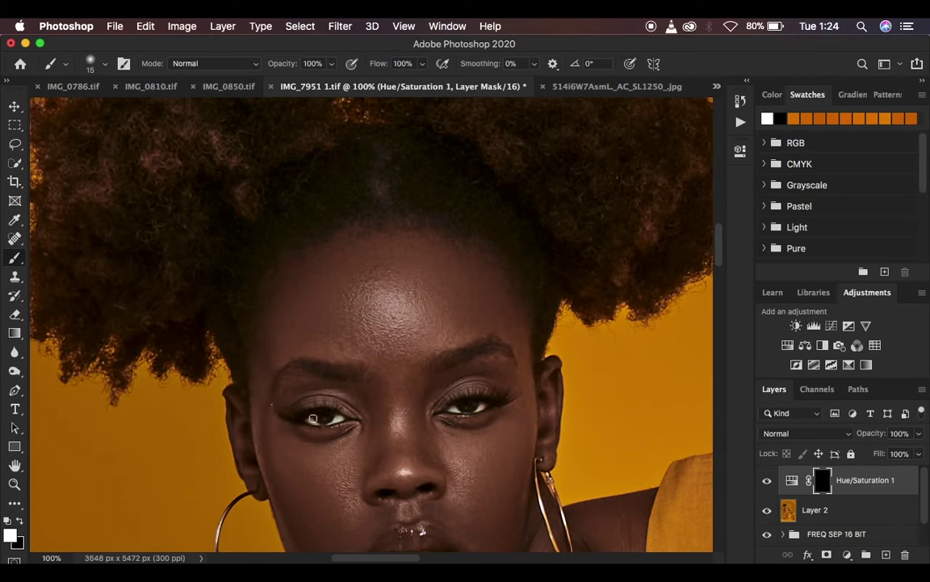
mouse_move(322, 419)
mouse_down()
mouse_move(339, 415)
mouse_move(325, 417)
mouse_up()
drag(455, 410, 487, 405)
Desaturate the teeth by painting white on the Hue/Saturation mask, and clean up the overspill on the lower lip with black.
scroll(470, 438, down, 3)
mouse_move(389, 432)
mouse_down()
mouse_move(429, 428)
mouse_move(401, 430)
mouse_up()
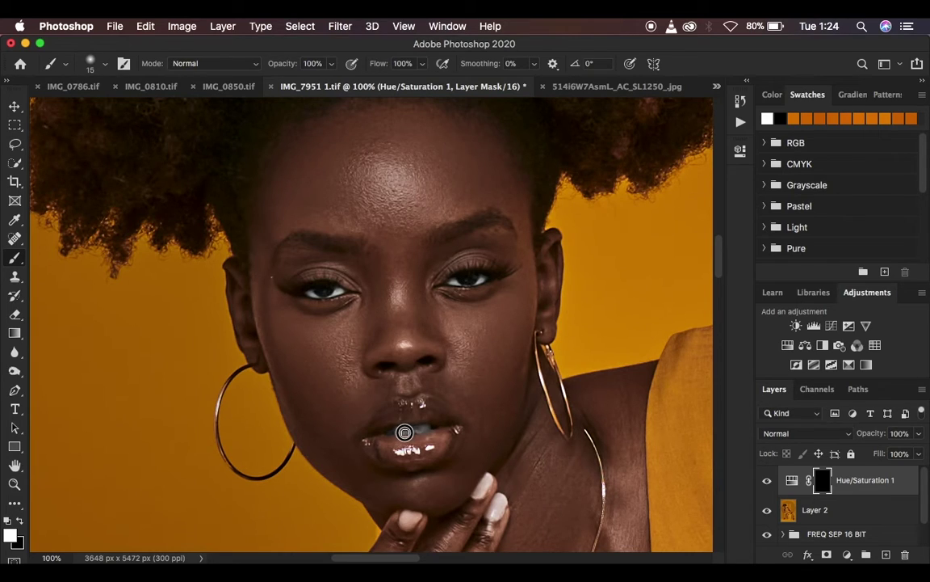
key(x)
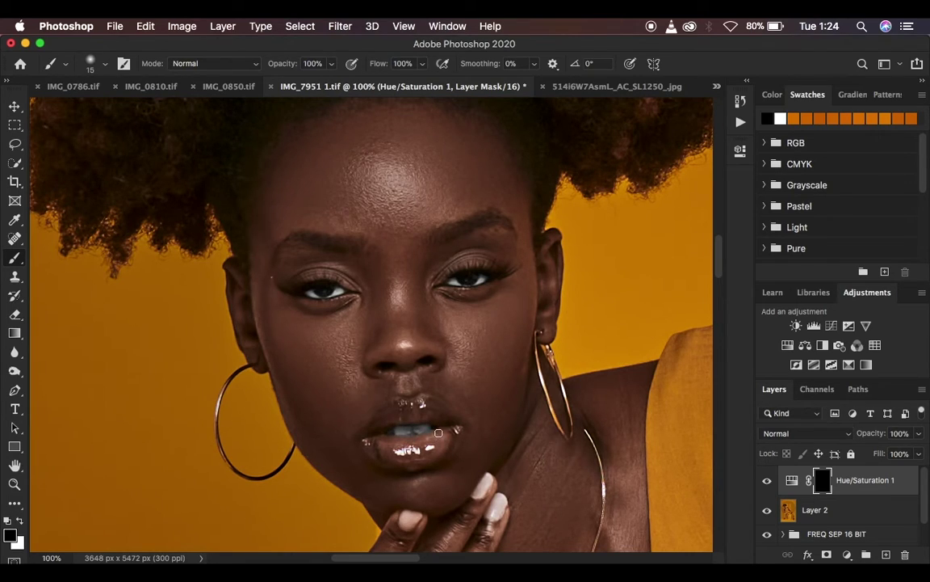
mouse_move(420, 442)
mouse_down()
mouse_move(395, 443)
mouse_move(409, 445)
mouse_up()
Examine the desaturated eyes and teeth in the context of the whole portrait.
key(super+minus)
key(super+minus)
key(super+minus)
key(super+minus)
key(super+minus)
key(super+minus)
key(super+minus)
key(super+minus)
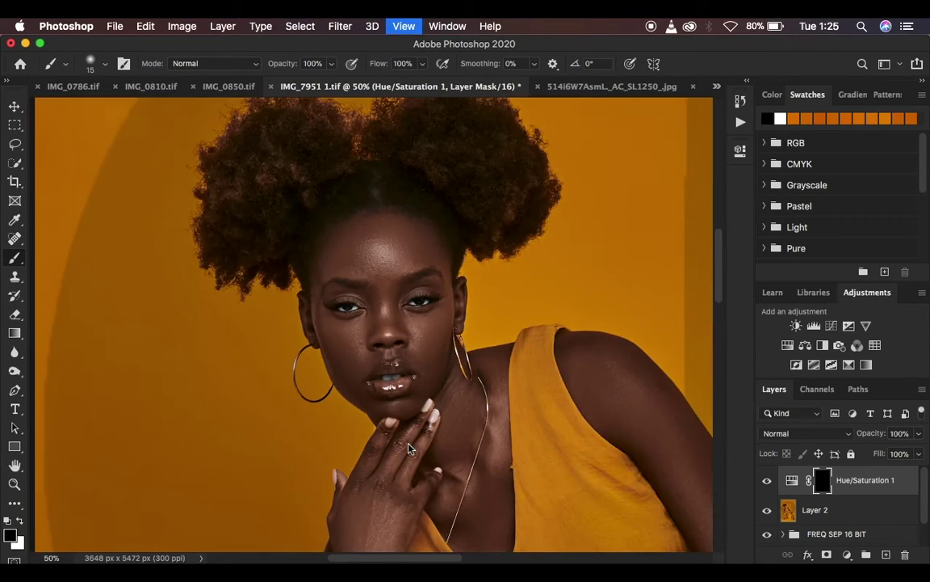
key(super+plus)
key(super+plus)
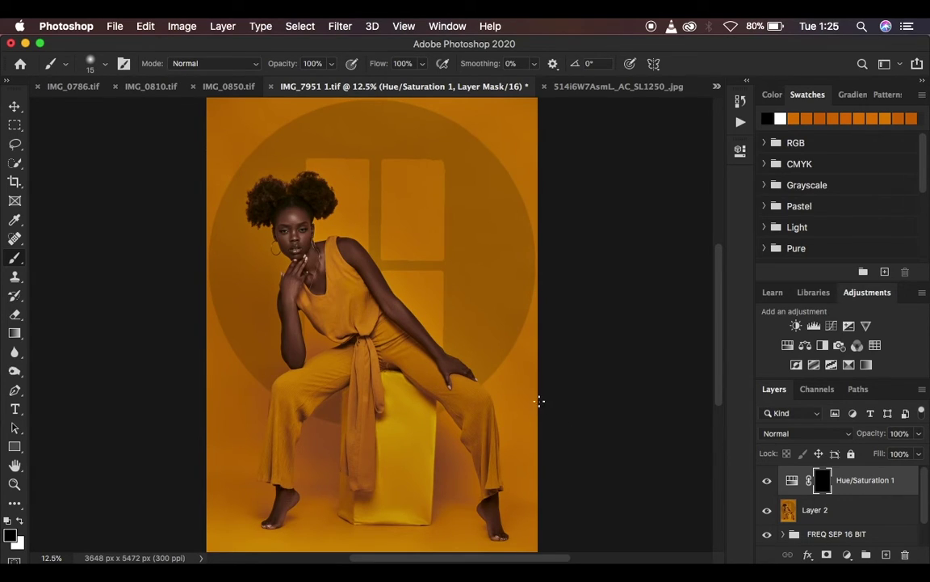
Remove the stray mark at the crotch of the trousers on Layer 2 with the Spot Healing Brush at 30 px.
click(841, 509)
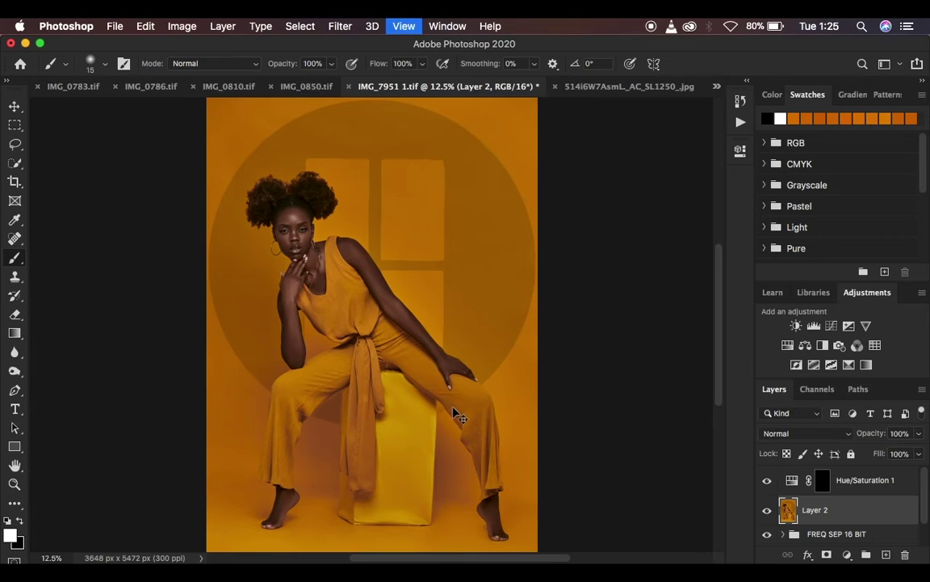
key(super+plus)
key(super+plus)
key(super+plus)
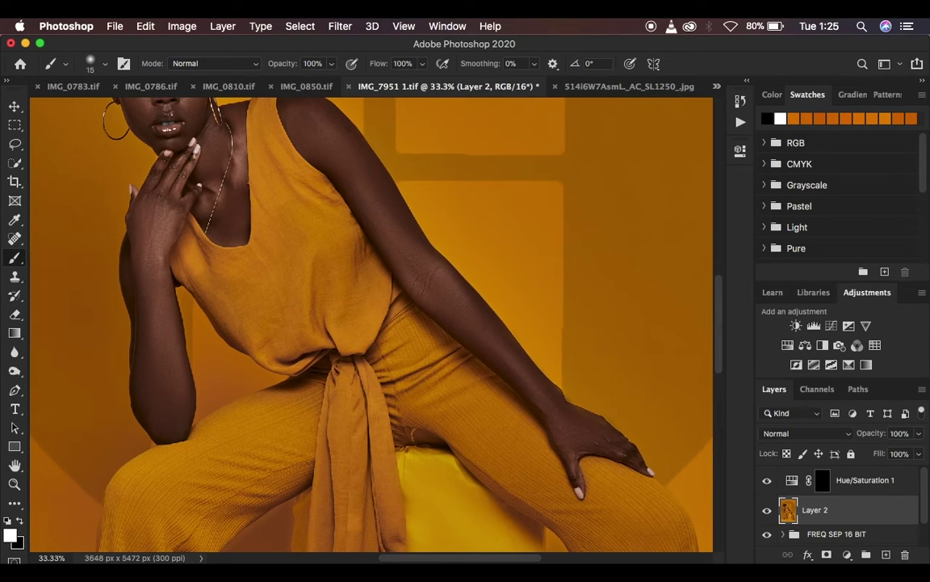
click(14, 238)
key(bracketleft)
key(bracketleft)
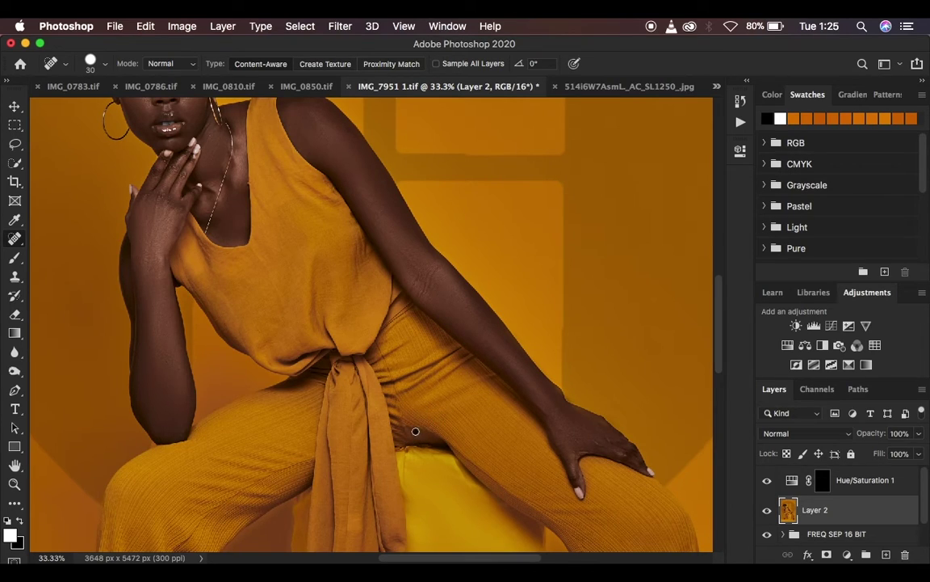
Compare the whole retouched portrait with the original by showing only the Background layer, and restore all layers.
key(super+minus)
key(super+minus)
key(super+minus)
key(super+minus)
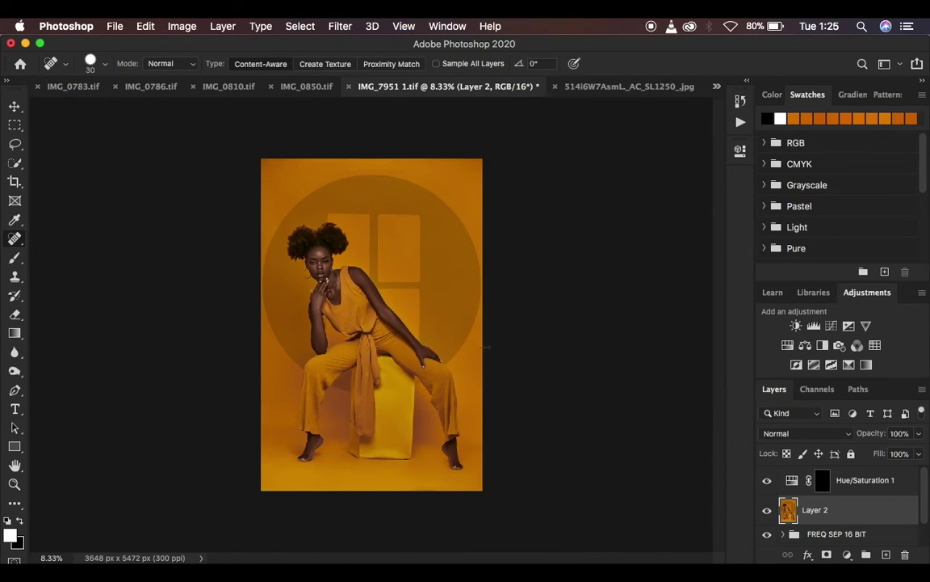
scroll(863, 505, down, 1)
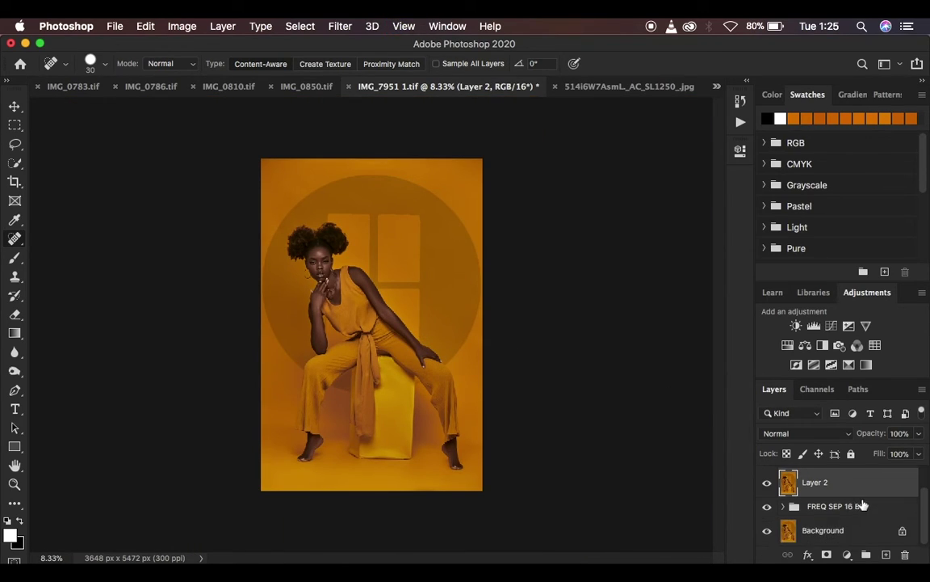
alt+click(768, 532)
alt+click(769, 533)
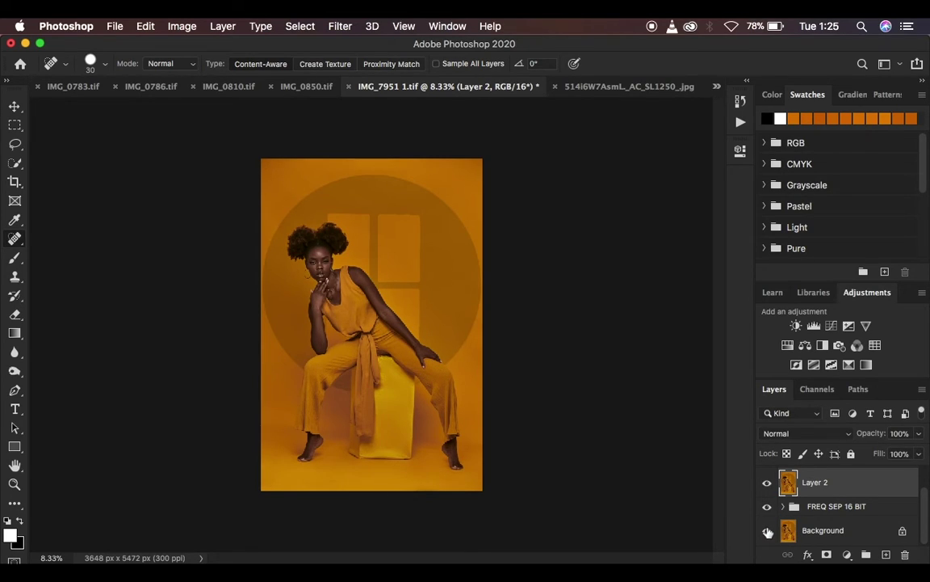
scroll(862, 493, up, 1)
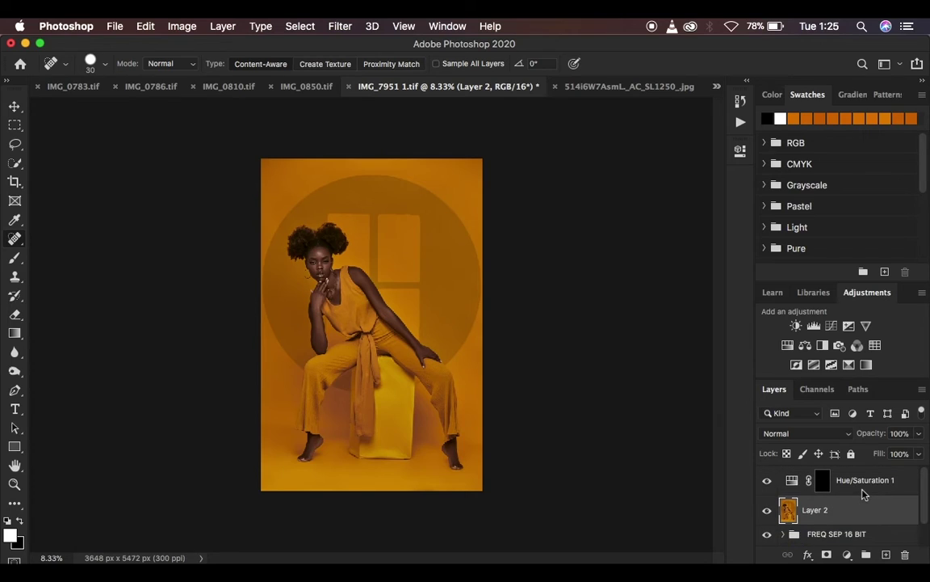
Set up an Export As of the retouched portrait with JPG as the format and Bicubic Sharper as the resampling method.
click(868, 486)
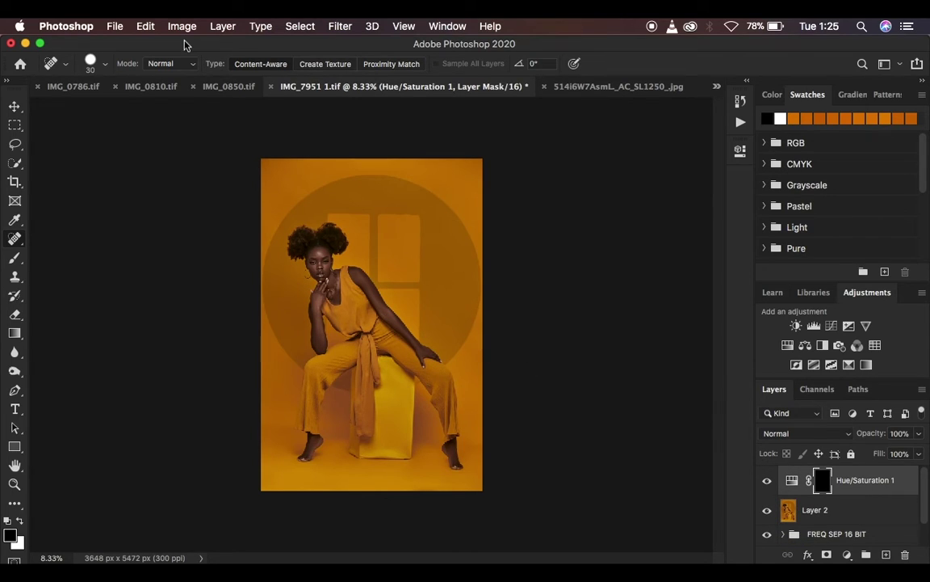
click(115, 26)
mouse_move(195, 227)
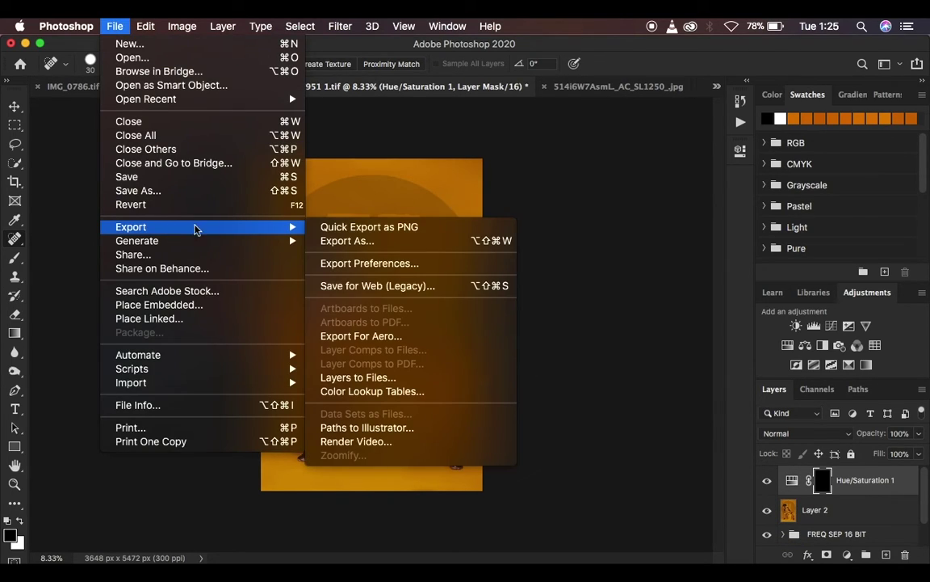
click(373, 242)
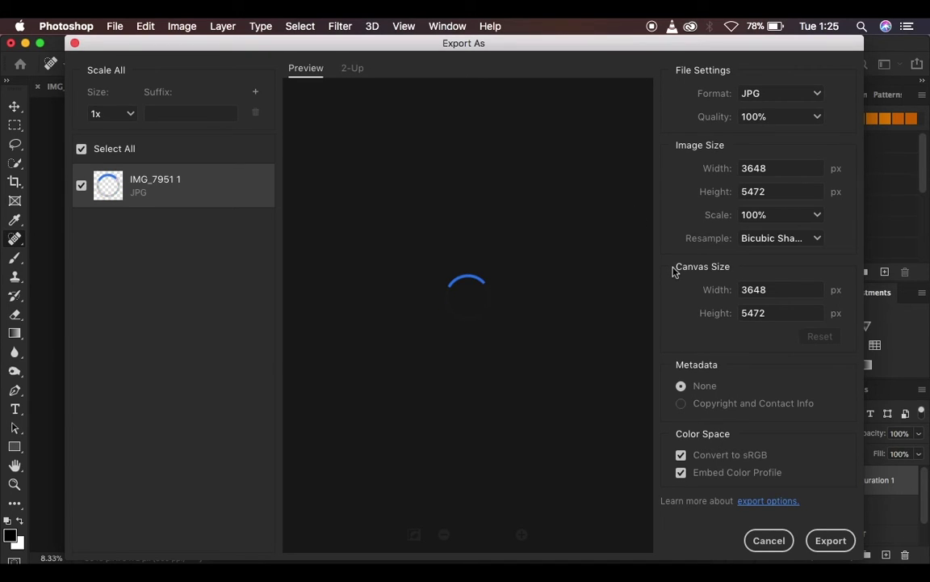
click(763, 95)
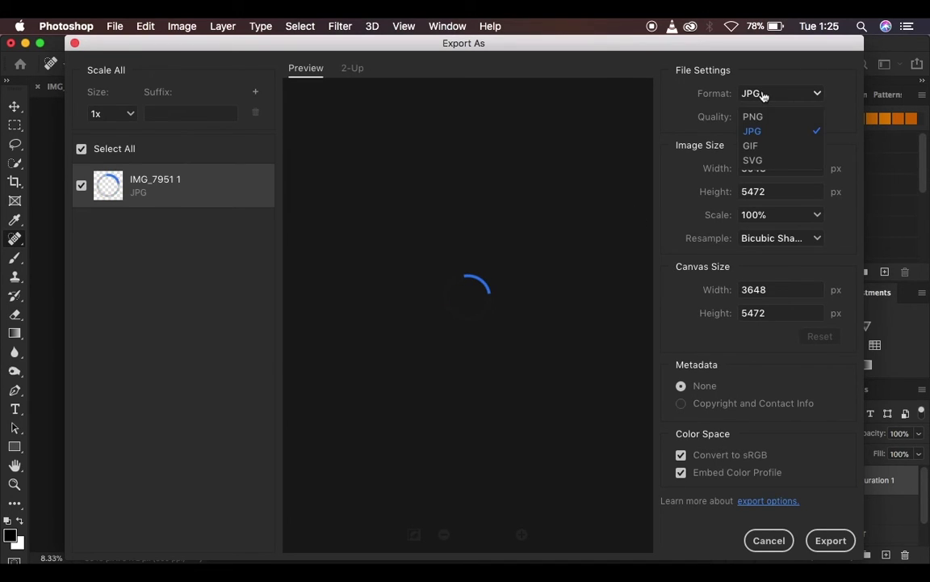
click(769, 132)
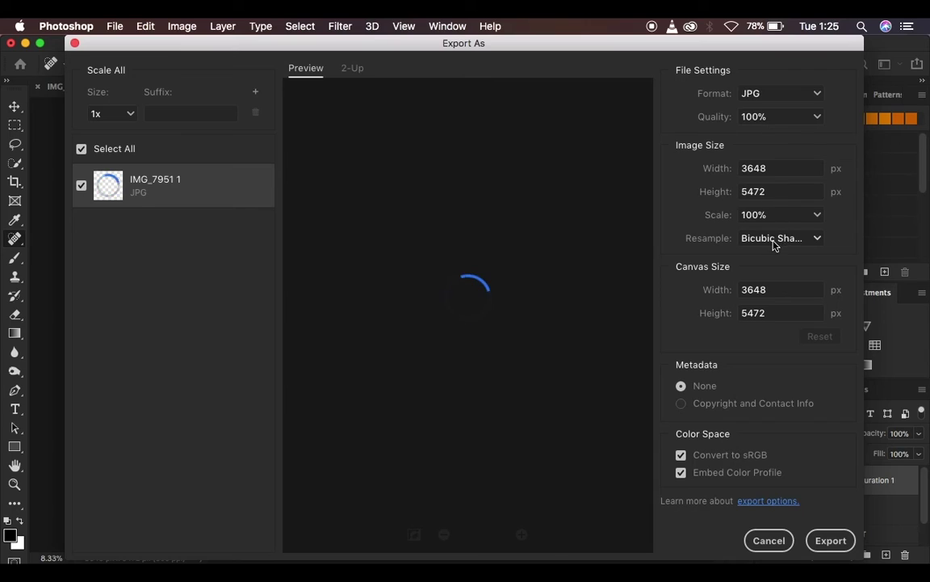
click(774, 238)
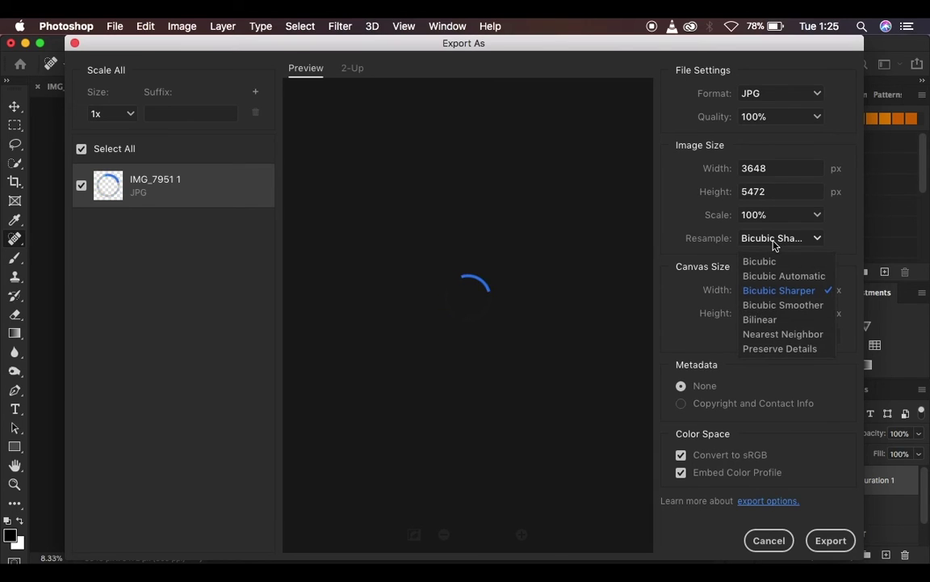
click(784, 293)
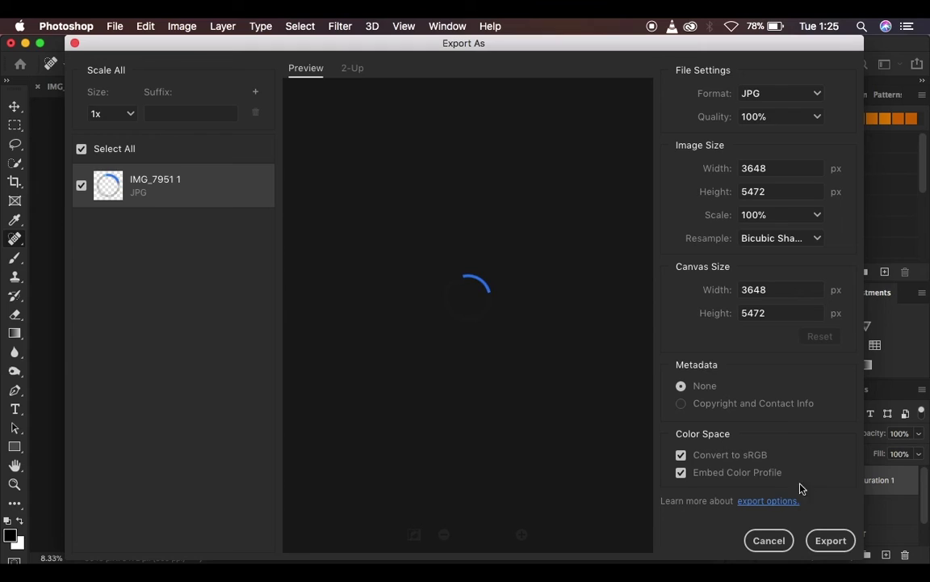
Export the JPG to the Desktop, adding "edited" to the end of the file name IMG_7951 1.
click(827, 543)
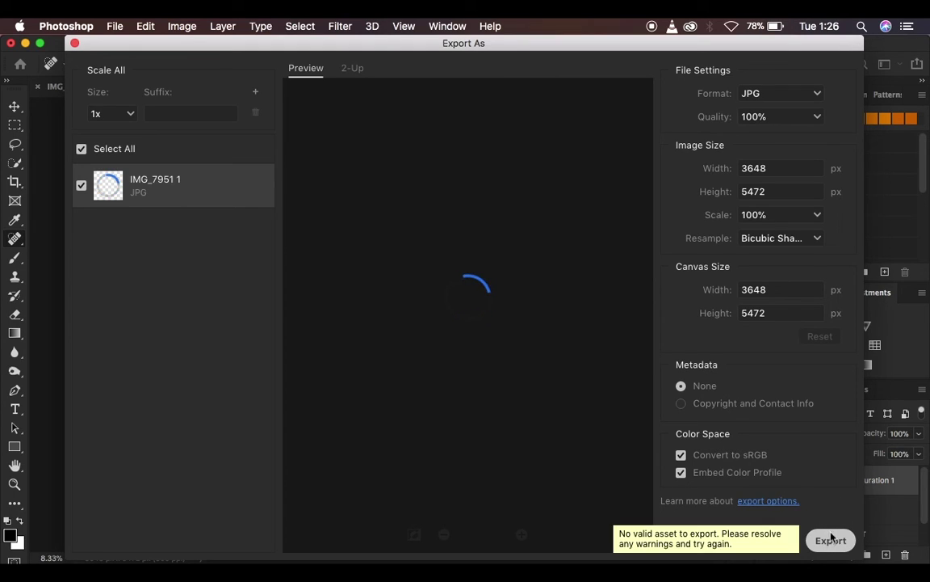
click(831, 539)
click(830, 539)
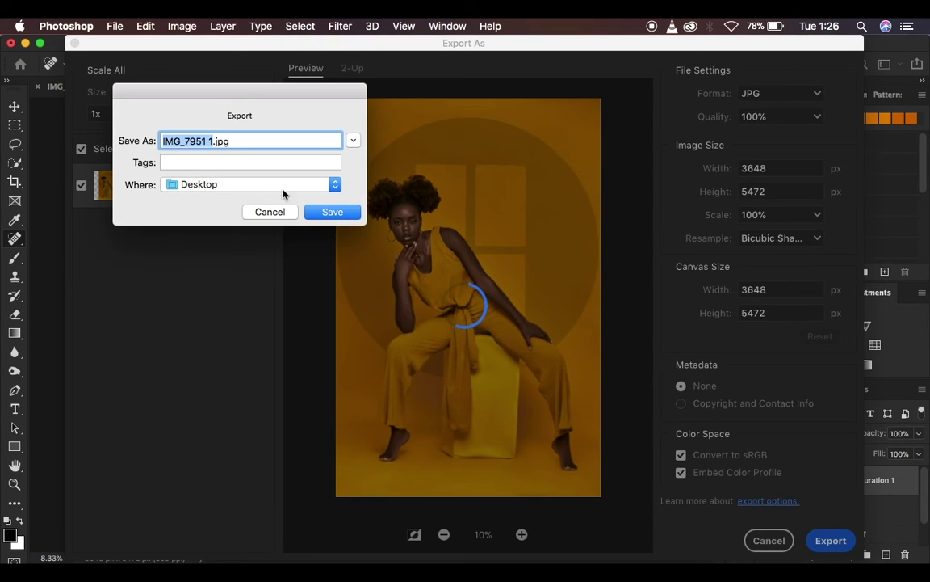
click(212, 141)
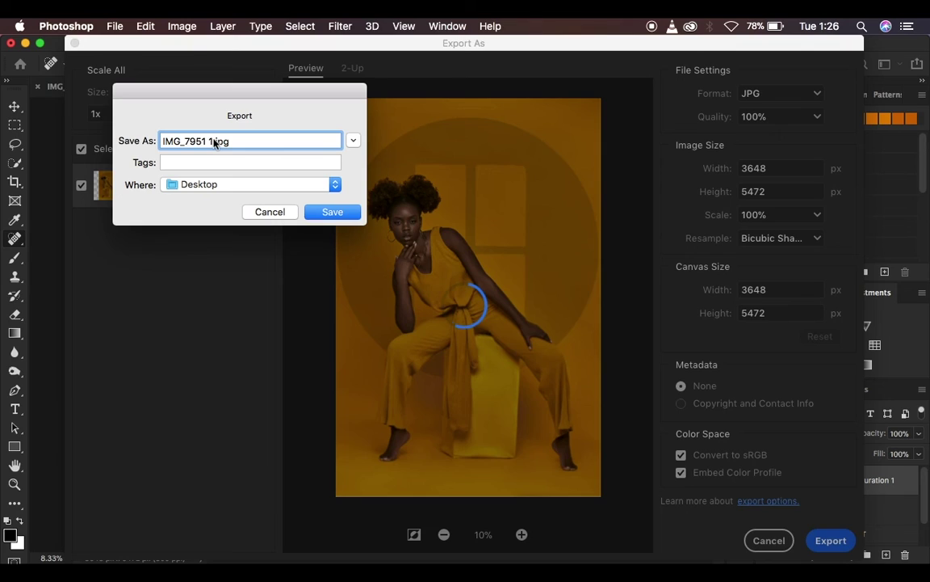
text(edited)
click(327, 211)
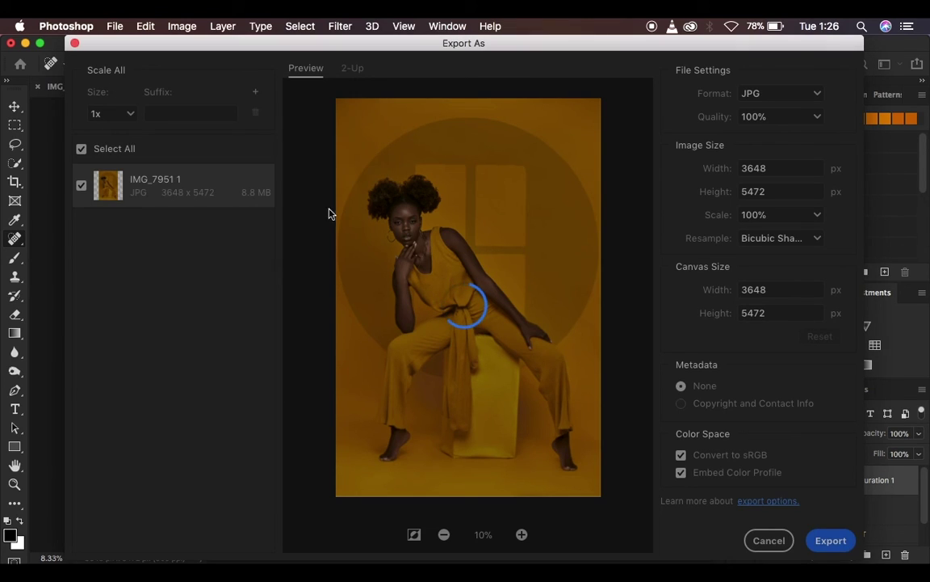